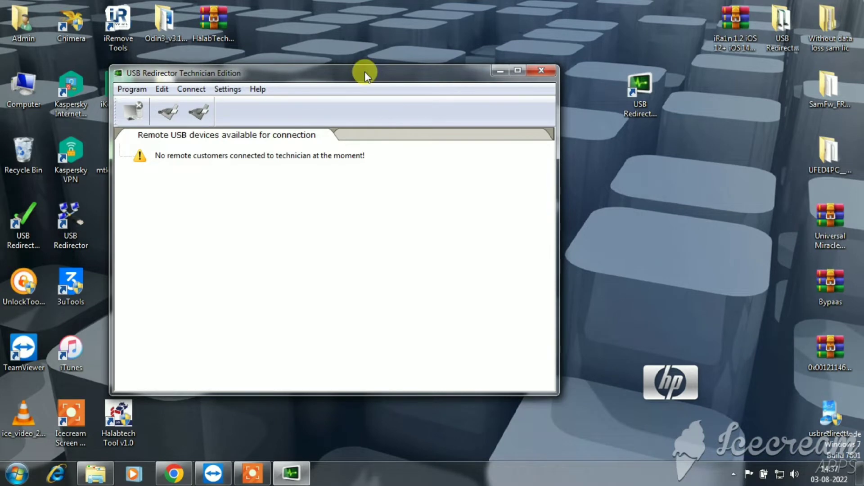
Step: Move the USB Redirector Technician window to the right, which shows no customers, and bring TeamViewer forward
{"action": "left_click_drag", "start_coordinate": [365, 71], "coordinate": [510, 81]}
{"action": "left_click", "coordinate": [376, 162]}
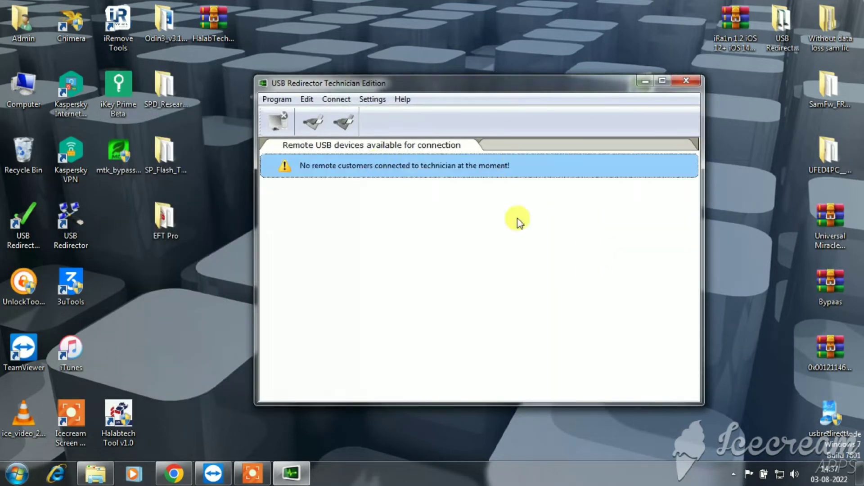
{"action": "left_click_drag", "start_coordinate": [578, 88], "coordinate": [669, 121]}
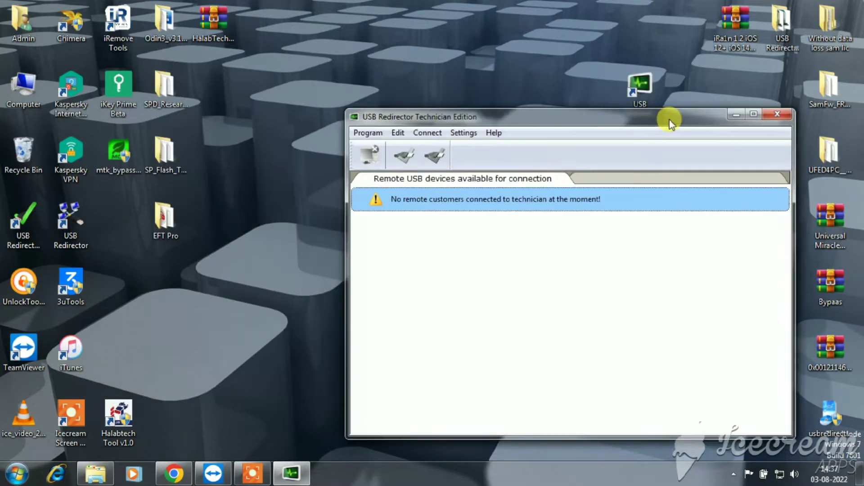
{"action": "left_click", "coordinate": [213, 474]}
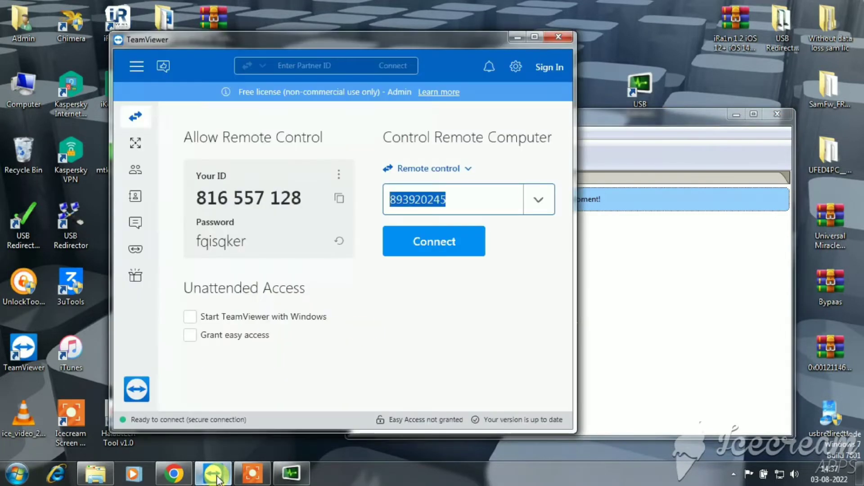
Step: Connect to the partner's ID and log on with the partner password
{"action": "left_click", "coordinate": [466, 200]}
{"action": "left_click", "coordinate": [452, 241]}
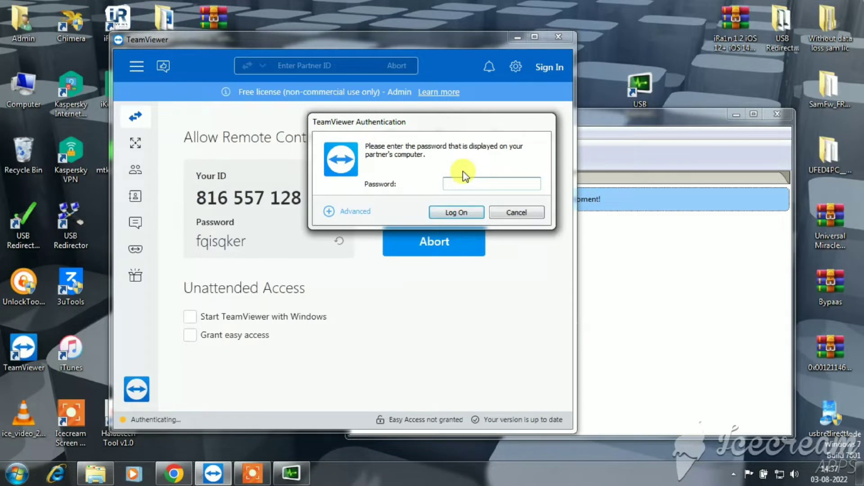
{"action": "left_click", "coordinate": [455, 216]}
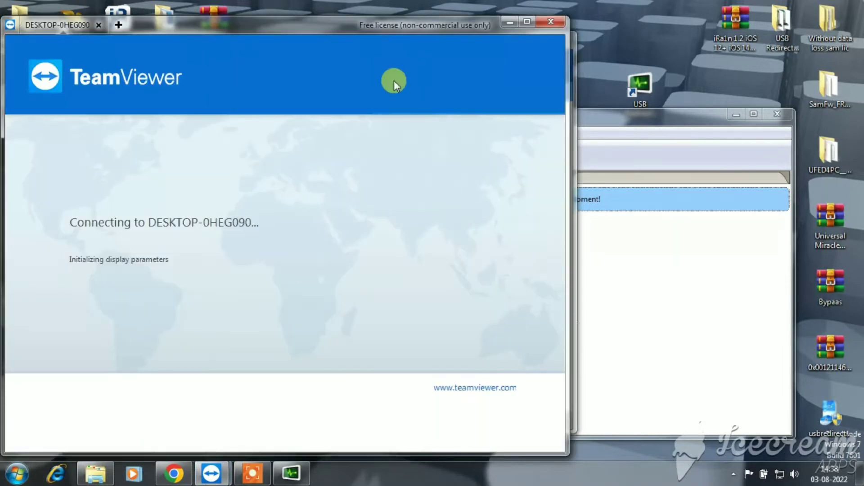
Step: Collapse the remote session toolbar and return to the main TeamViewer window
{"action": "left_click_drag", "start_coordinate": [349, 24], "coordinate": [353, 13]}
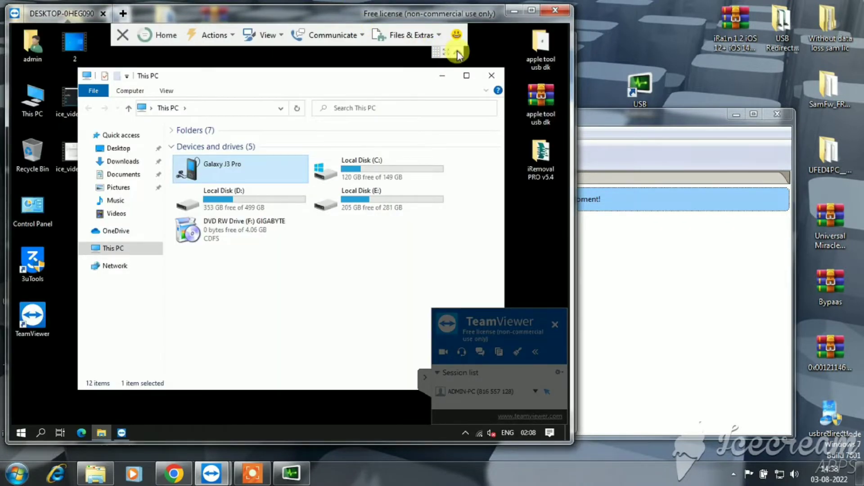
{"action": "left_click", "coordinate": [458, 52]}
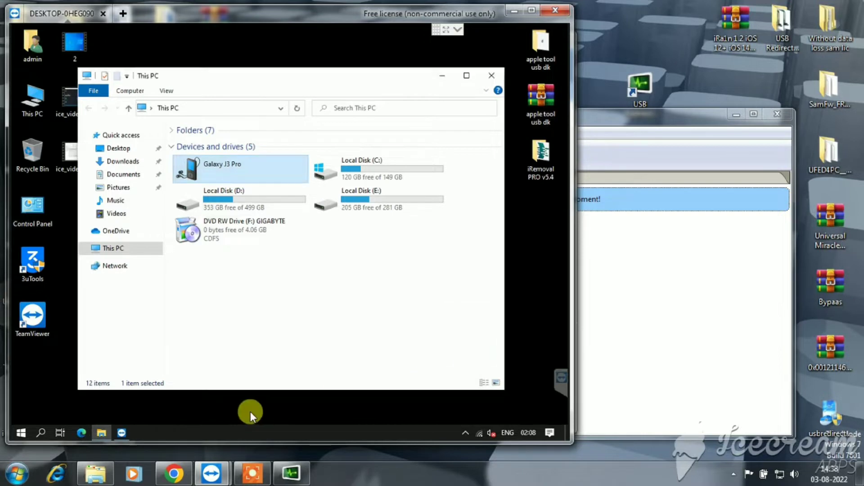
{"action": "mouse_move", "coordinate": [215, 480]}
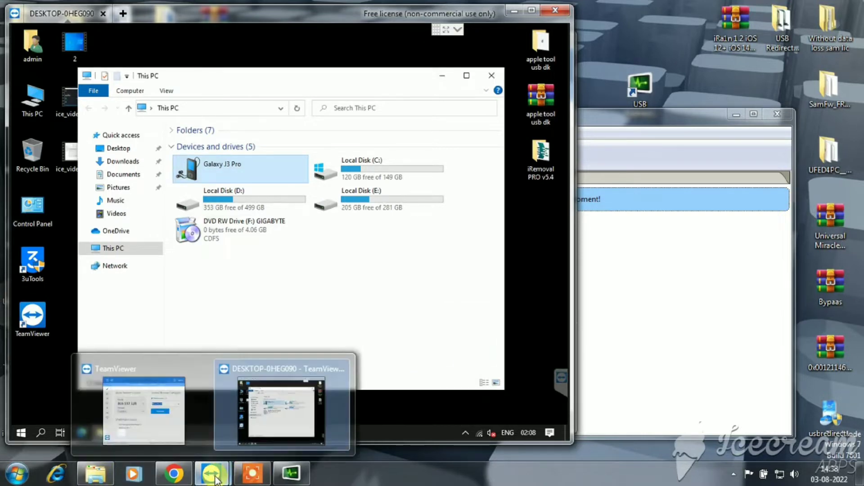
{"action": "left_click", "coordinate": [182, 436]}
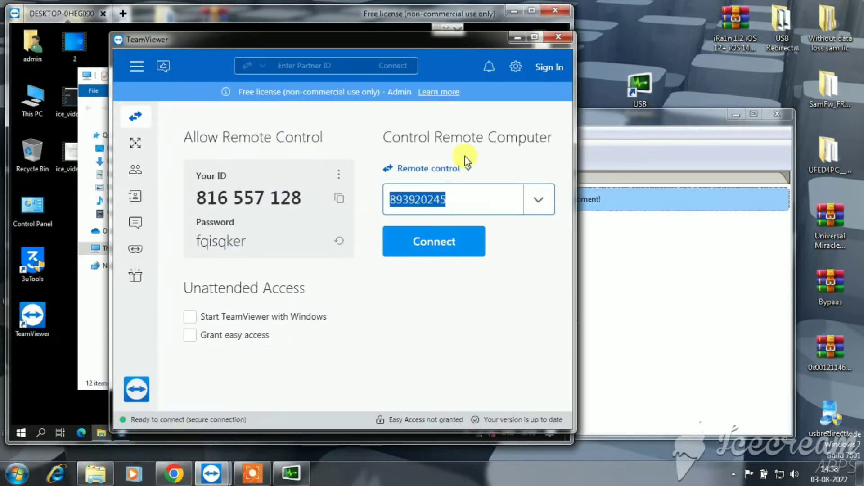
Step: Verify in Advanced network settings that this computer's VPN driver is installed, then return to the session
{"action": "left_click", "coordinate": [513, 12]}
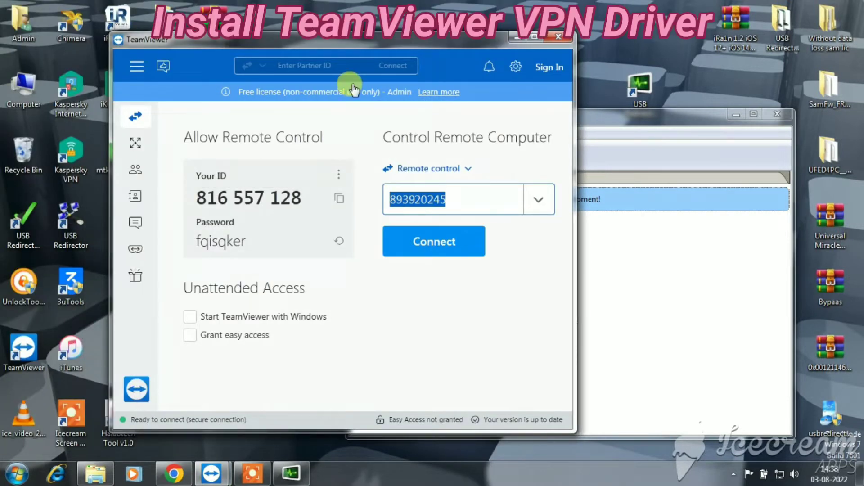
{"action": "left_click", "coordinate": [512, 67]}
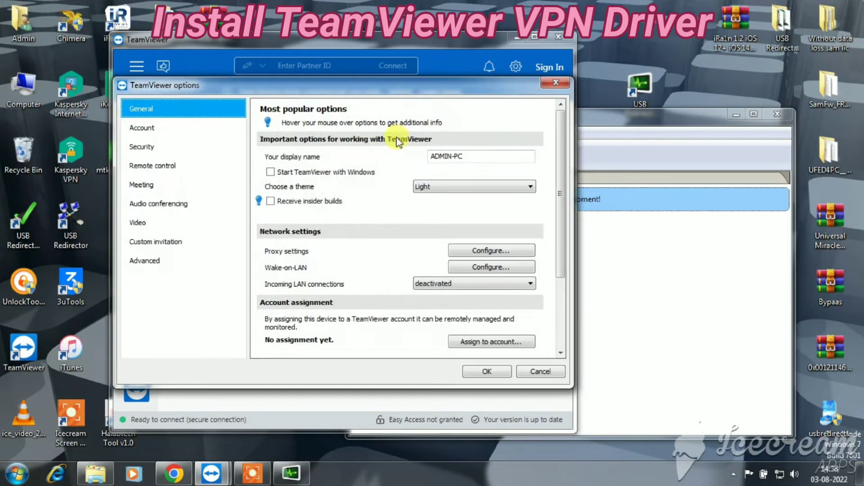
{"action": "left_click", "coordinate": [152, 261]}
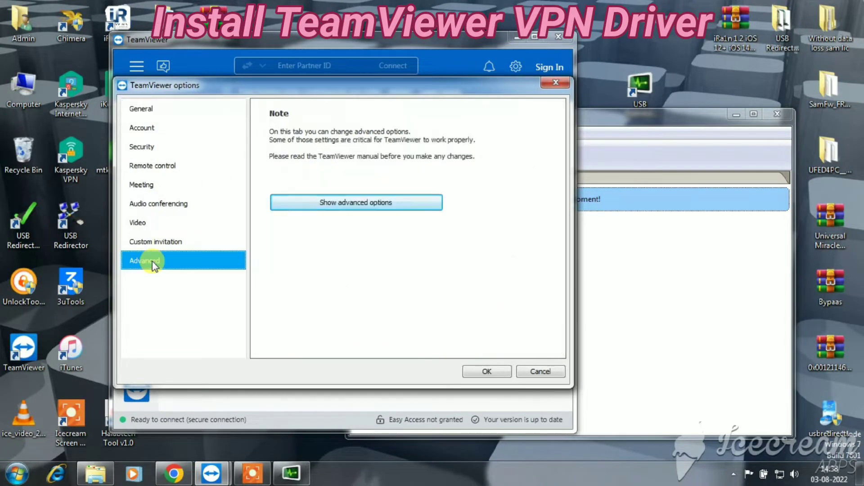
{"action": "left_click", "coordinate": [338, 199]}
{"action": "left_click_drag", "start_coordinate": [563, 138], "coordinate": [560, 259]}
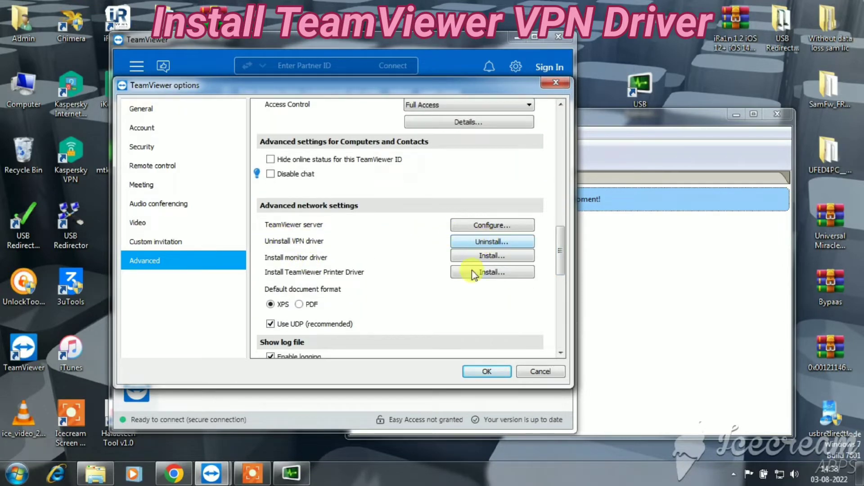
{"action": "left_click", "coordinate": [495, 371]}
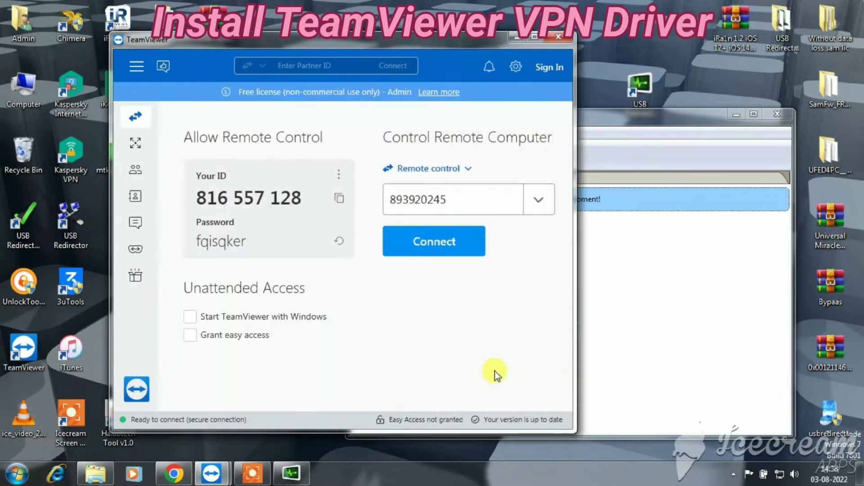
{"action": "mouse_move", "coordinate": [216, 477]}
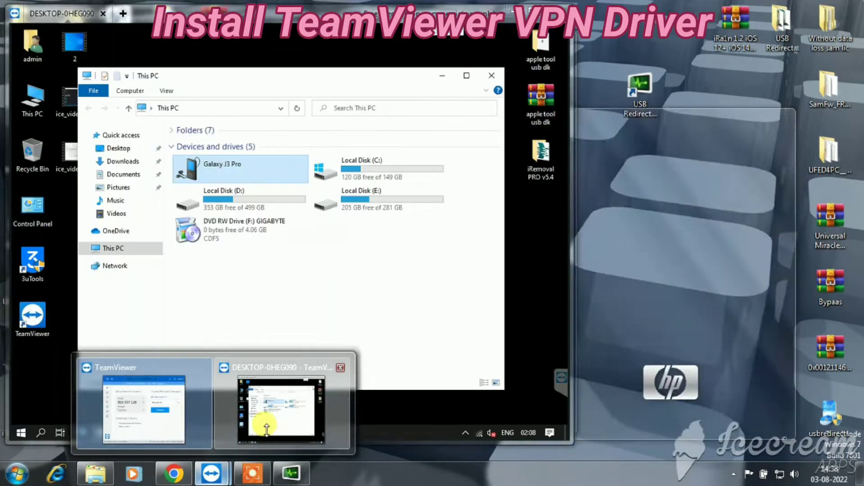
{"action": "left_click", "coordinate": [264, 430]}
Step: On the client PC, check TeamViewer's advanced options show the VPN driver installed, then minimize TeamViewer
{"action": "left_click", "coordinate": [332, 267]}
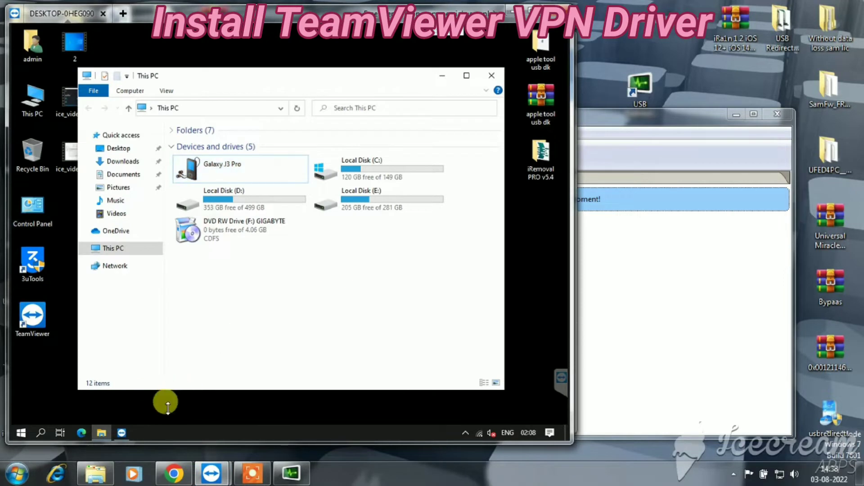
{"action": "left_click", "coordinate": [120, 430]}
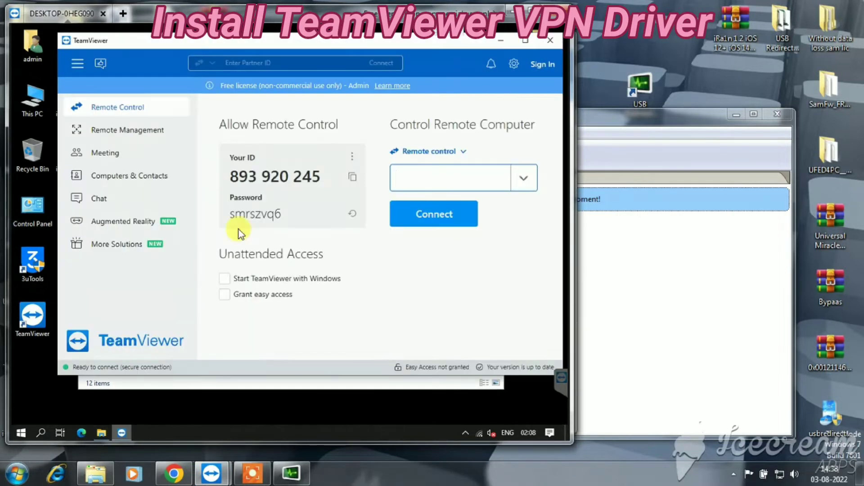
{"action": "left_click", "coordinate": [516, 65]}
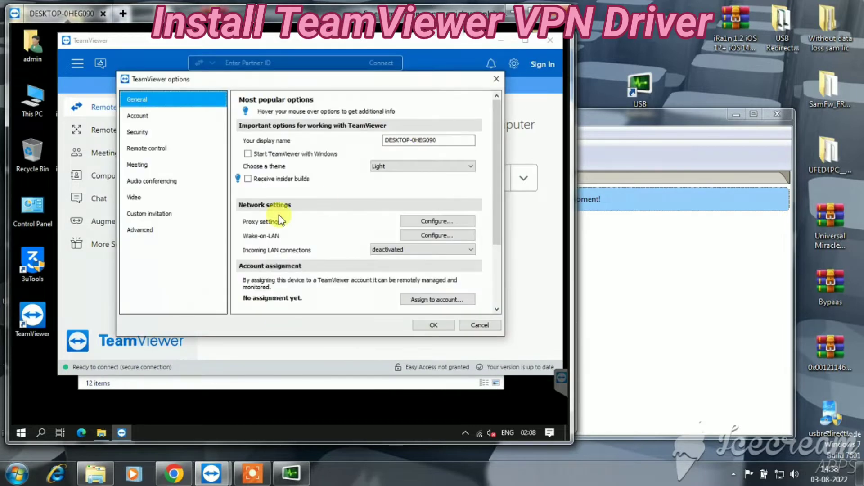
{"action": "left_click", "coordinate": [140, 230]}
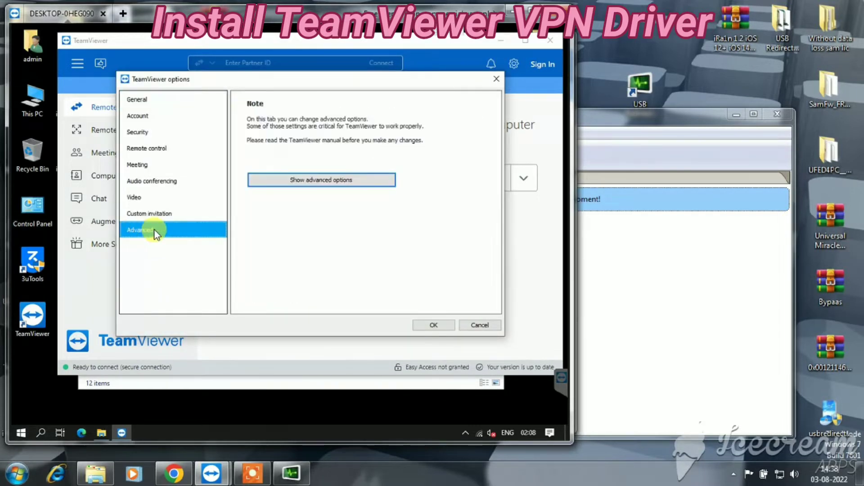
{"action": "left_click", "coordinate": [318, 186]}
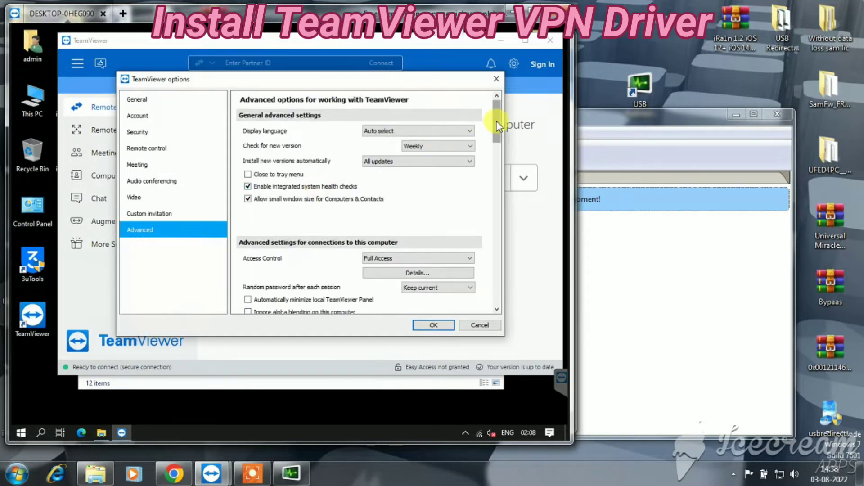
{"action": "left_click", "coordinate": [495, 151]}
{"action": "left_click_drag", "start_coordinate": [493, 174], "coordinate": [497, 221]}
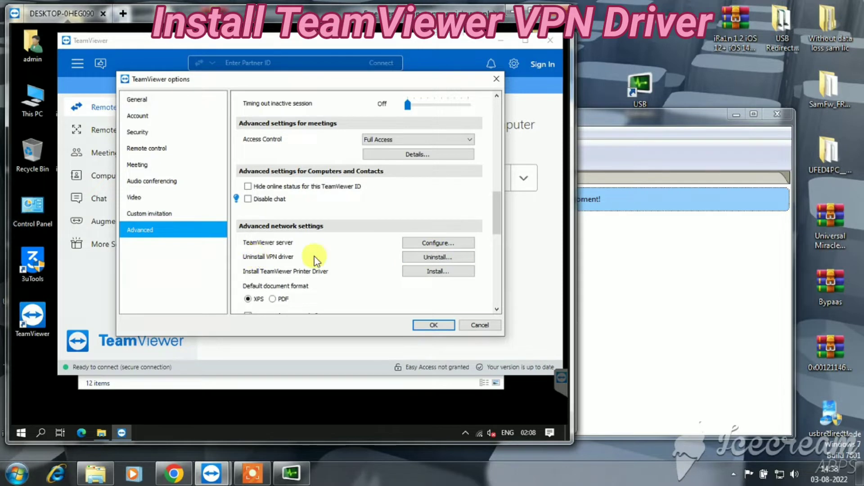
{"action": "left_click", "coordinate": [434, 324]}
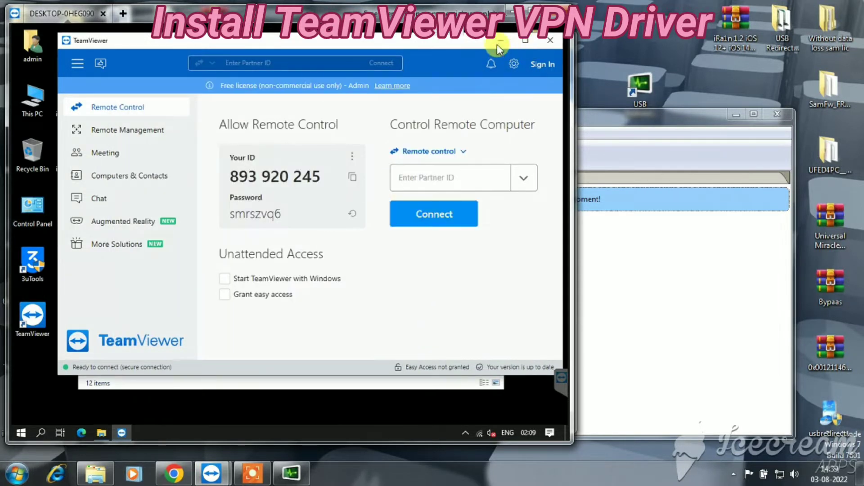
{"action": "left_click", "coordinate": [501, 43]}
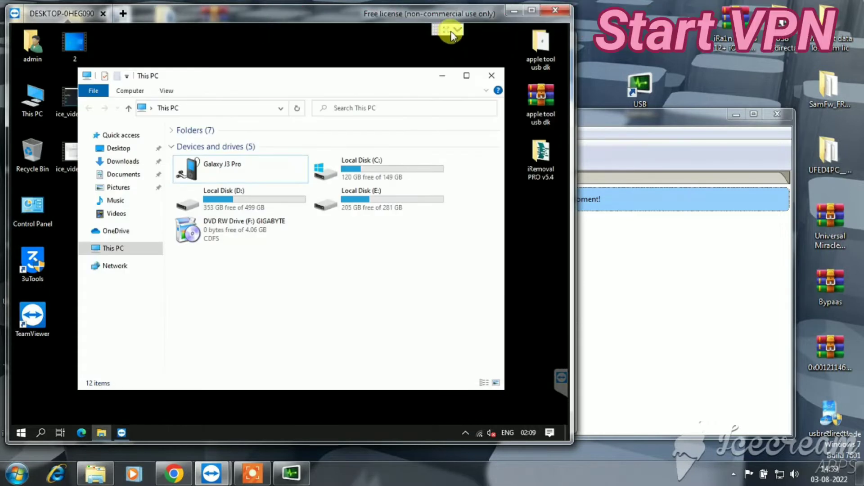
Step: Start a TeamViewer VPN connection to the partner from the session extras
{"action": "left_click", "coordinate": [460, 31]}
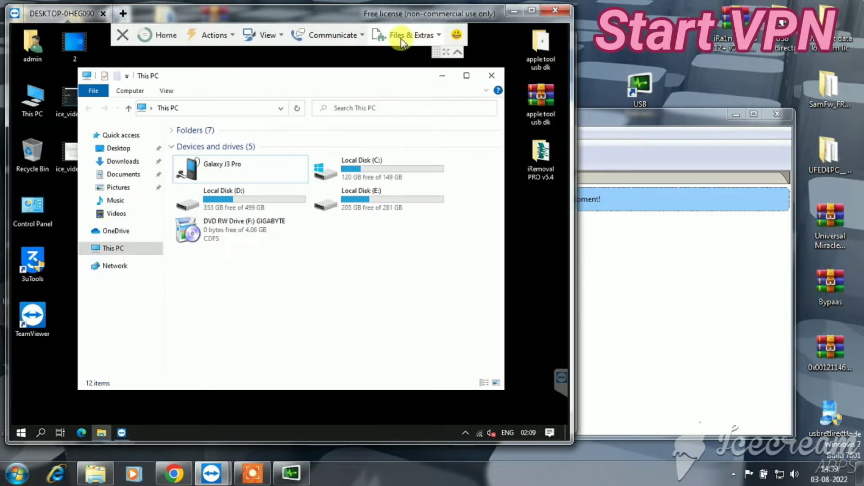
{"action": "left_click", "coordinate": [401, 40]}
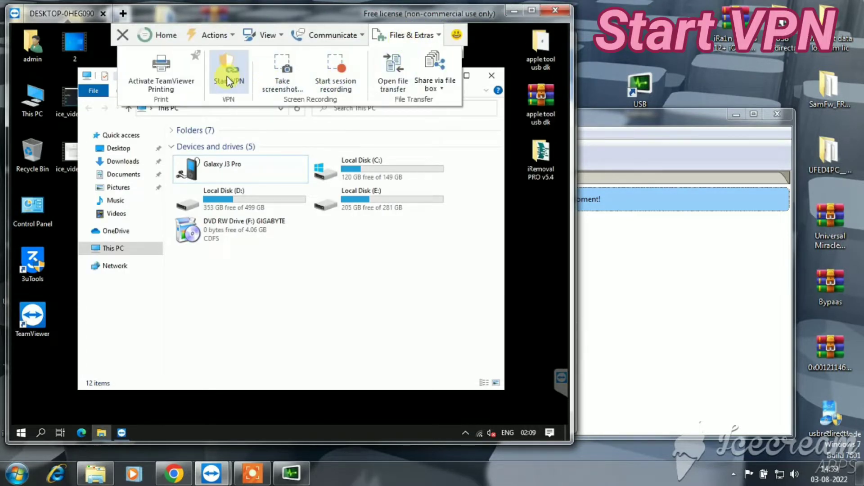
{"action": "left_click", "coordinate": [229, 82]}
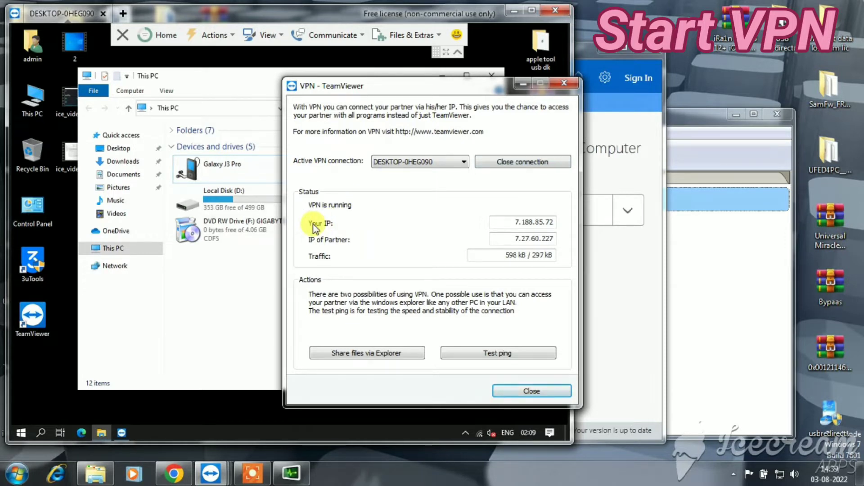
Step: Copy this computer's VPN IP address and put away the VPN window and toolbar
{"action": "left_click_drag", "start_coordinate": [519, 222], "coordinate": [550, 220]}
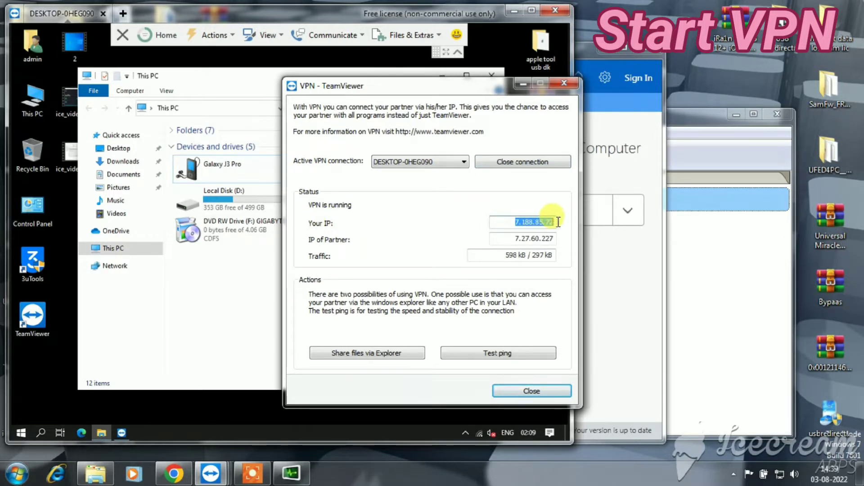
{"action": "right_click", "coordinate": [547, 225]}
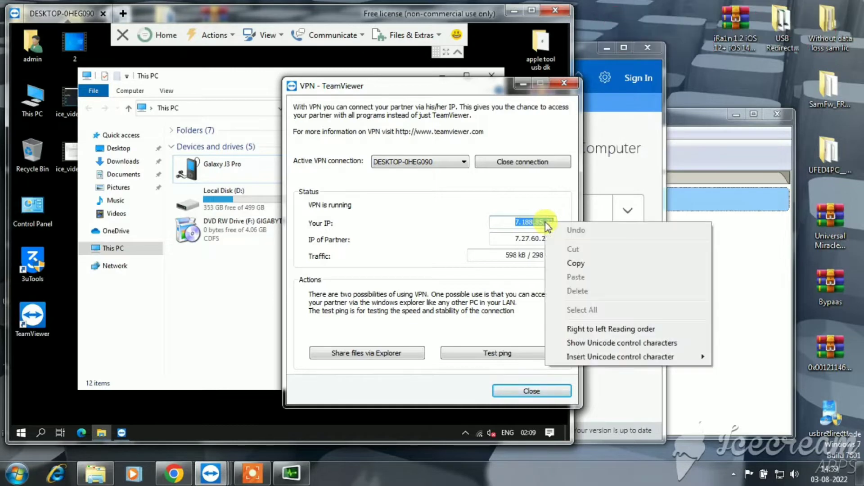
{"action": "left_click", "coordinate": [575, 264]}
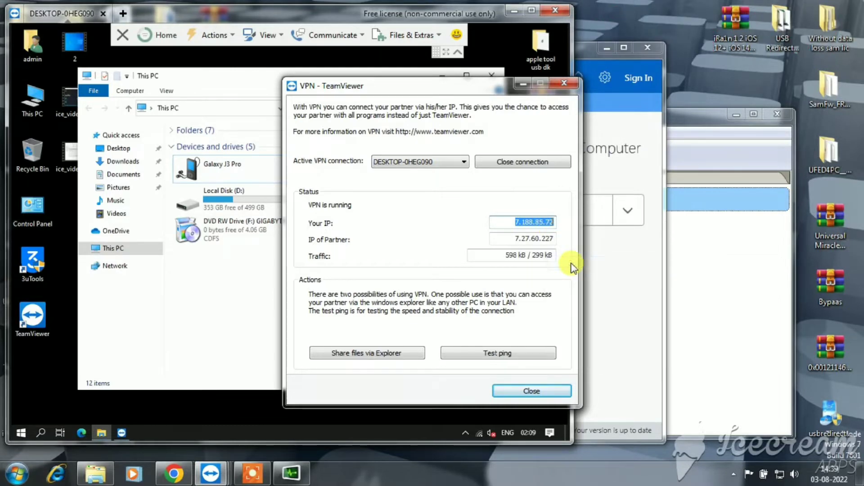
{"action": "left_click", "coordinate": [523, 83]}
{"action": "left_click", "coordinate": [457, 52]}
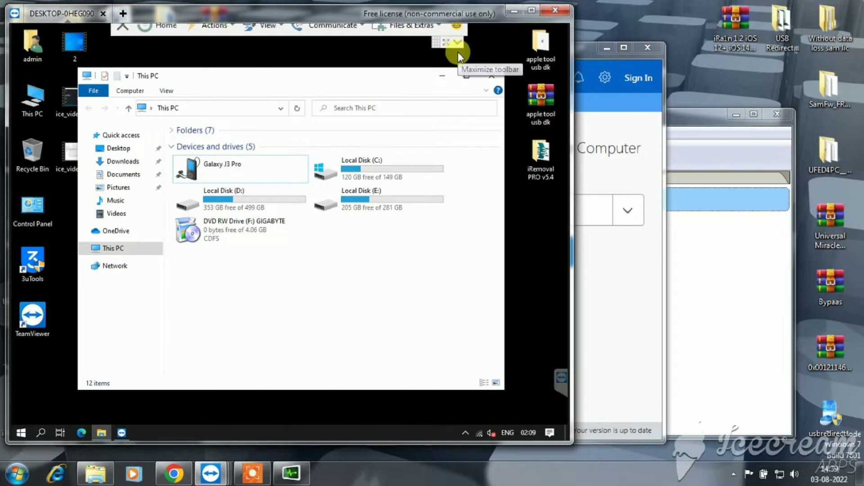
Step: Launch usbredirector-customer-module on the client desktop, approve UAC, and continue to the technician address page
{"action": "left_click", "coordinate": [443, 75]}
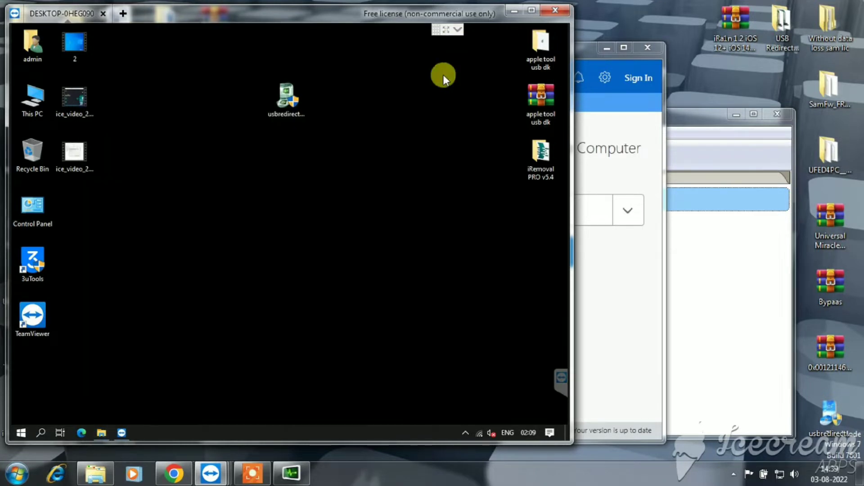
{"action": "left_click", "coordinate": [276, 104]}
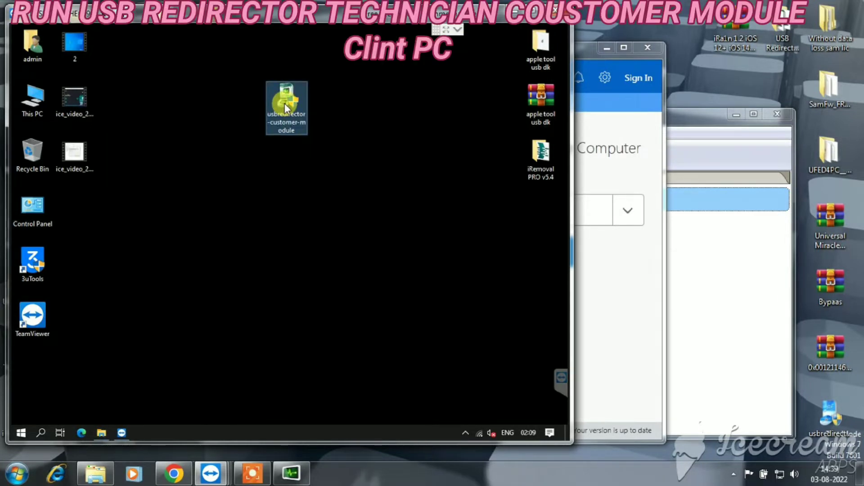
{"action": "double_click", "coordinate": [284, 104]}
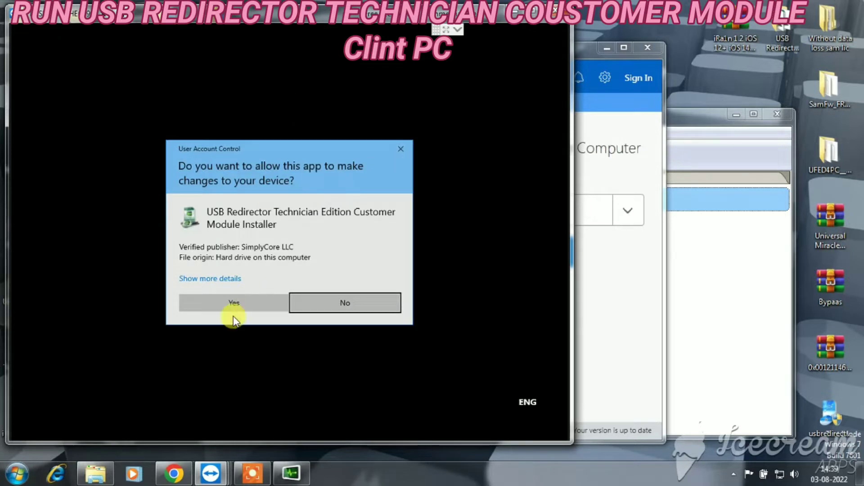
{"action": "left_click", "coordinate": [231, 302]}
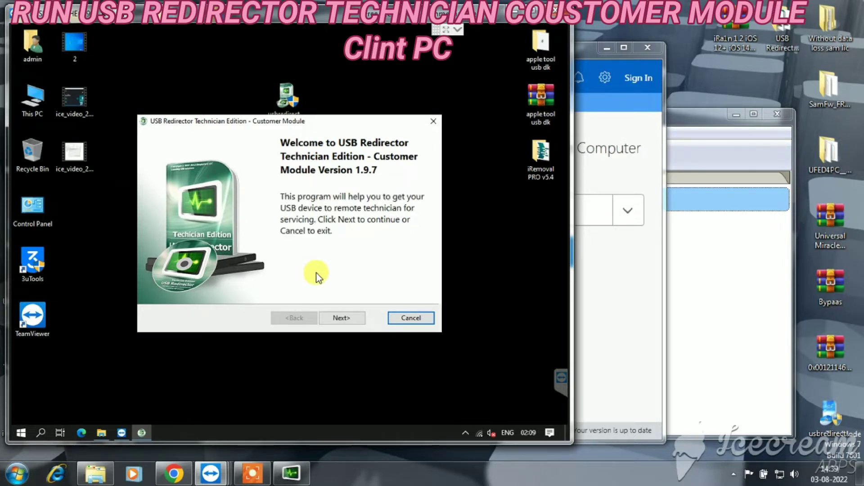
{"action": "left_click", "coordinate": [342, 318]}
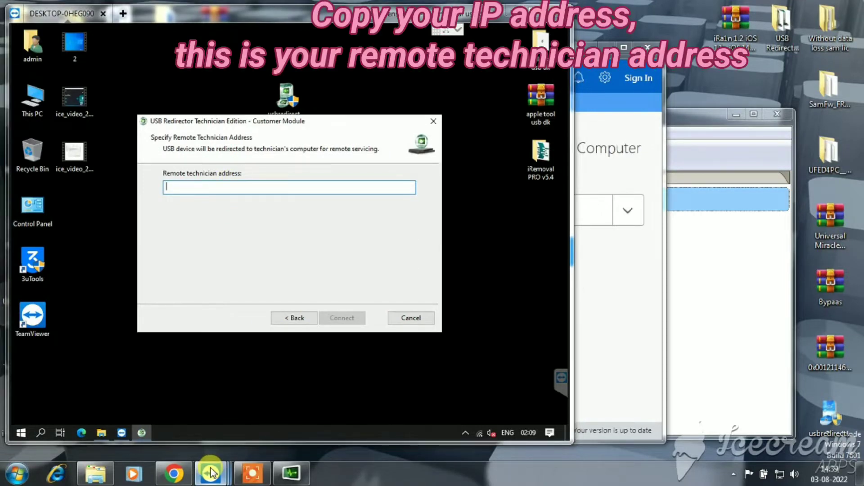
Step: Copy the Your IP address from the TeamViewer VPN window
{"action": "mouse_move", "coordinate": [211, 472]}
{"action": "left_click", "coordinate": [335, 420]}
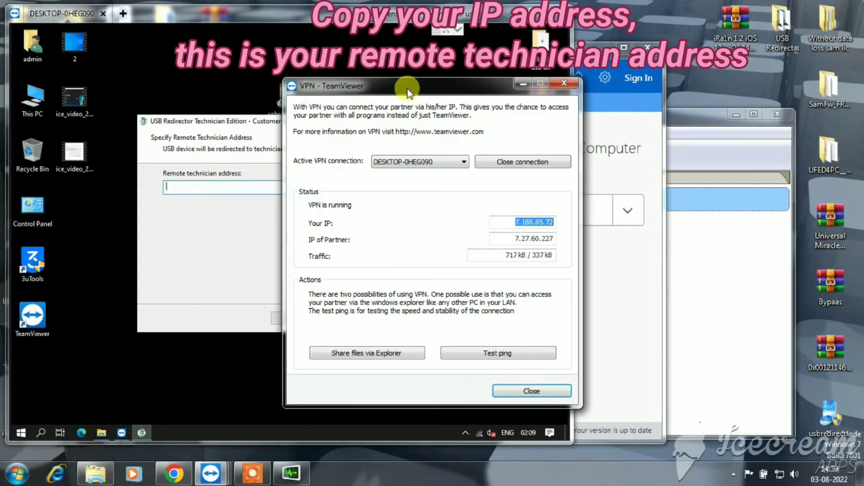
{"action": "left_click_drag", "start_coordinate": [407, 92], "coordinate": [693, 101]}
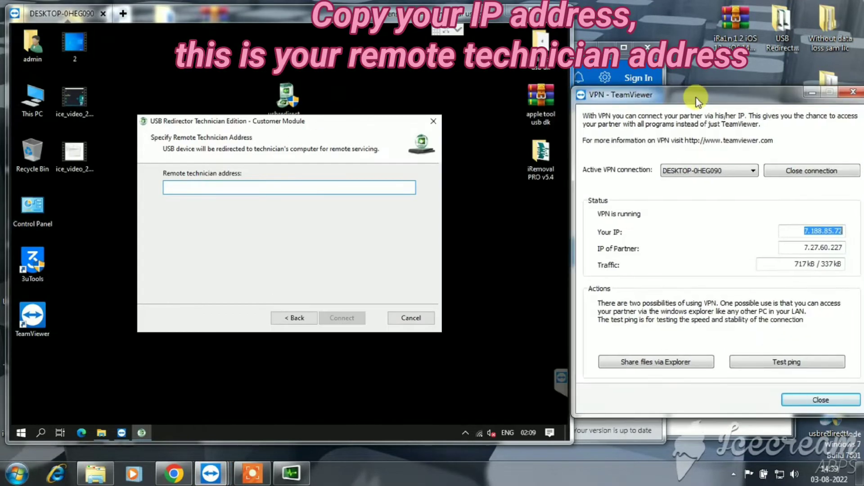
{"action": "right_click", "coordinate": [813, 231]}
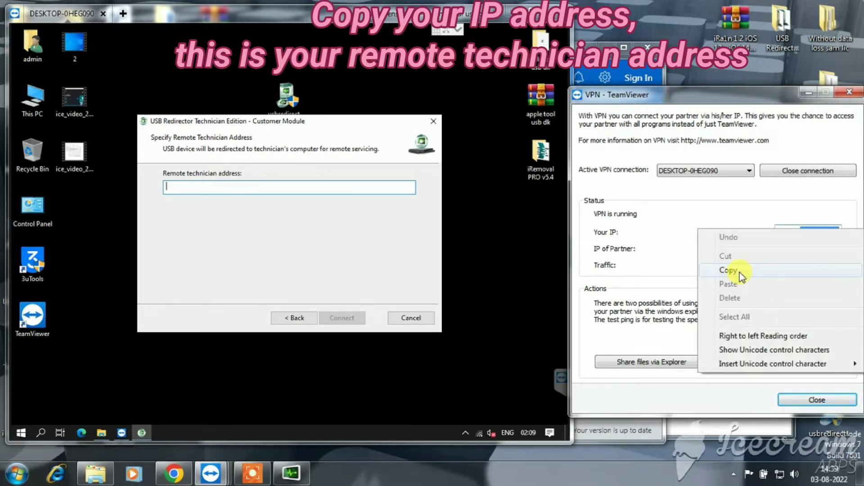
{"action": "left_click", "coordinate": [745, 272]}
Step: Paste 7.188.85.72 into Remote technician address and connect to the technician
{"action": "left_click", "coordinate": [283, 188]}
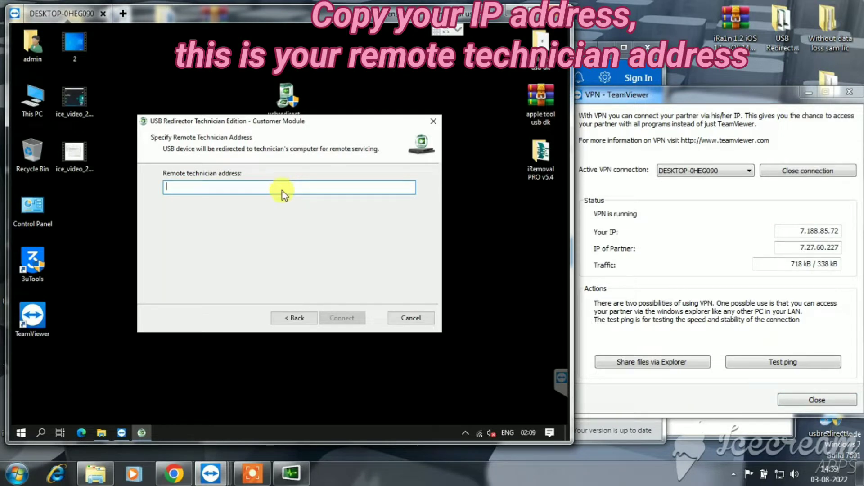
{"action": "right_click", "coordinate": [283, 189]}
{"action": "left_click", "coordinate": [310, 237]}
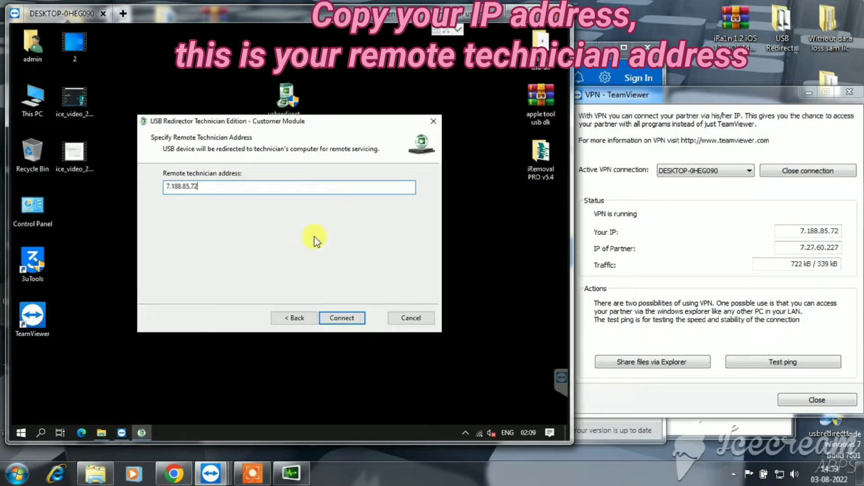
{"action": "left_click", "coordinate": [342, 318]}
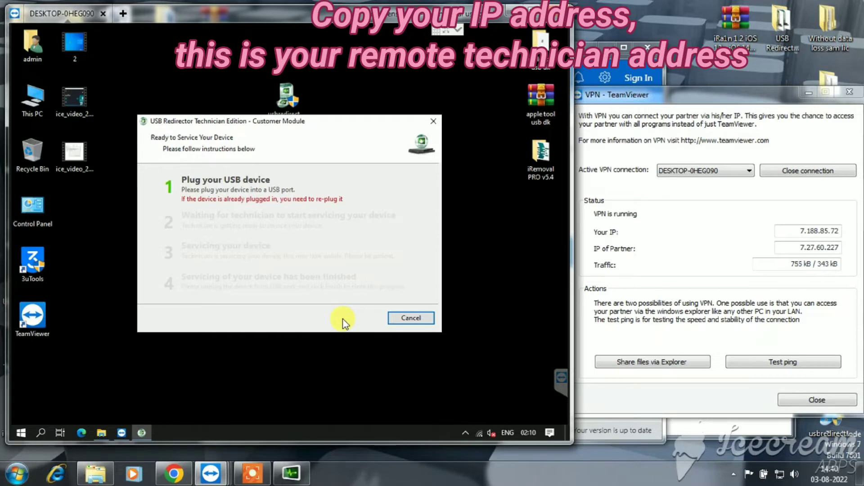
{"action": "left_click", "coordinate": [806, 92]}
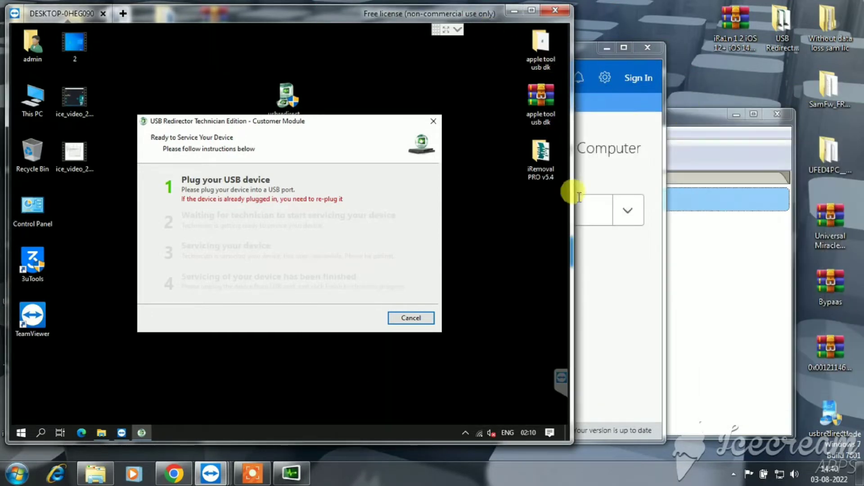
Step: Place the Technician Edition window at the right showing customer 7.27.60.227, and minimize TeamViewer
{"action": "left_click", "coordinate": [697, 120]}
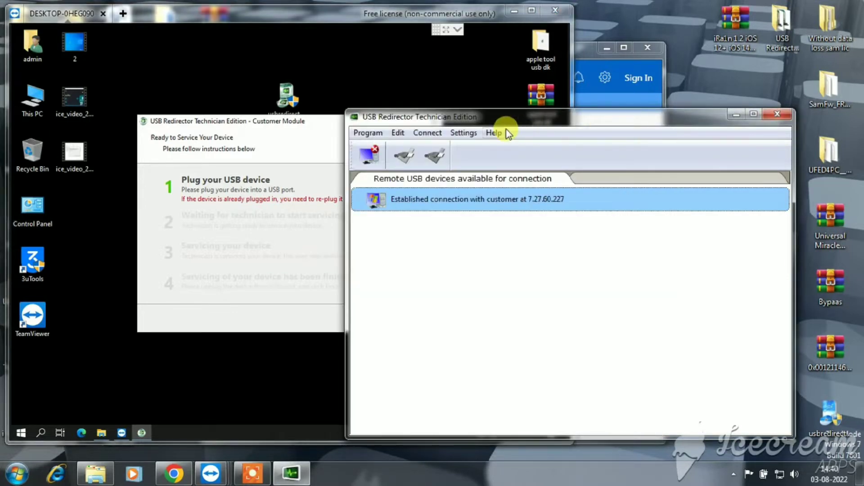
{"action": "left_click", "coordinate": [495, 132]}
{"action": "left_click", "coordinate": [545, 124]}
{"action": "left_click_drag", "start_coordinate": [522, 124], "coordinate": [716, 111]}
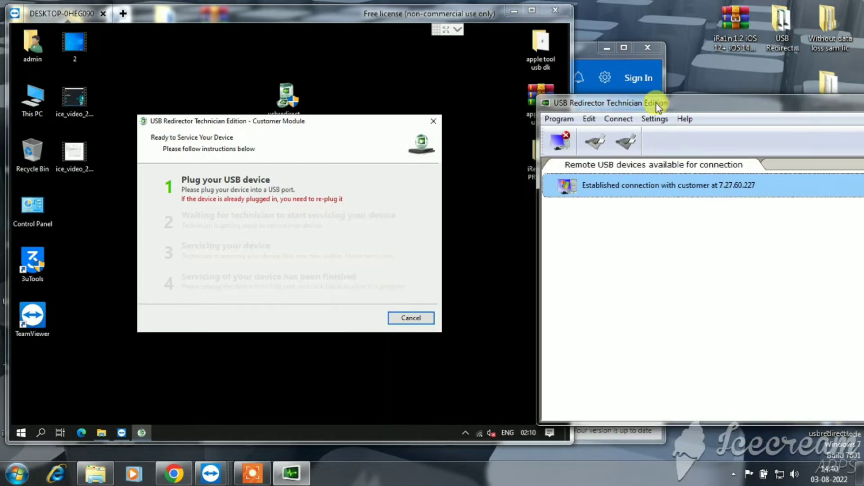
{"action": "left_click_drag", "start_coordinate": [645, 103], "coordinate": [711, 109]}
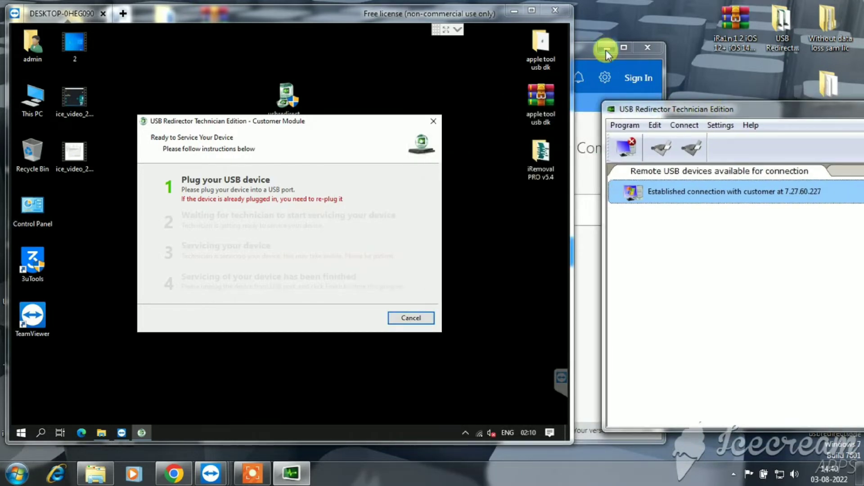
{"action": "left_click", "coordinate": [606, 49]}
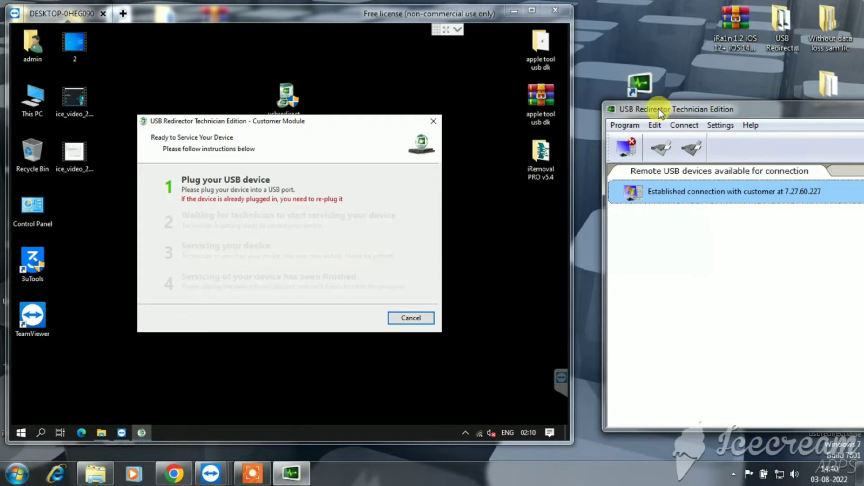
{"action": "left_click_drag", "start_coordinate": [657, 109], "coordinate": [639, 108]}
{"action": "left_click", "coordinate": [196, 206]}
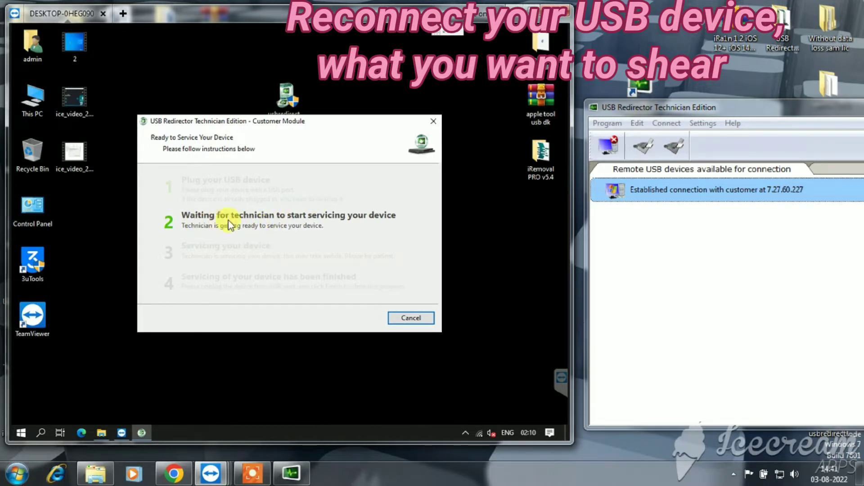
Step: Reposition the Technician Edition window and refresh the desktop
{"action": "left_click", "coordinate": [696, 257]}
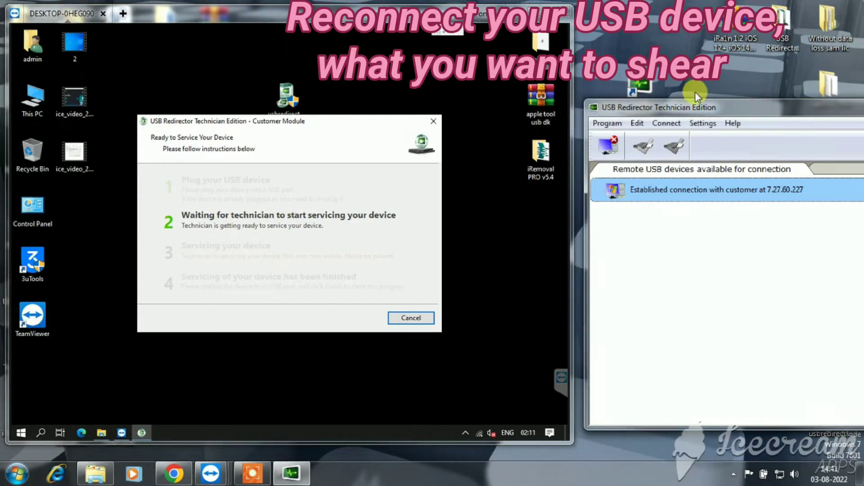
{"action": "left_click_drag", "start_coordinate": [693, 108], "coordinate": [688, 86]}
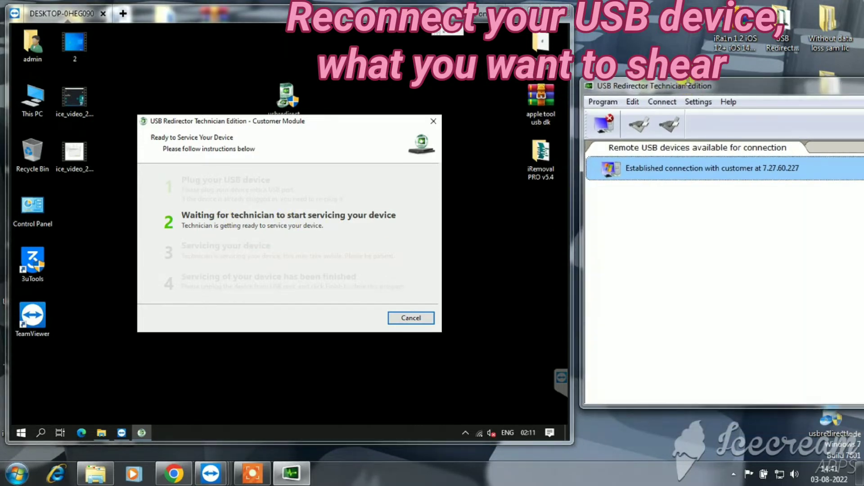
{"action": "right_click", "coordinate": [651, 4]}
{"action": "left_click", "coordinate": [671, 53]}
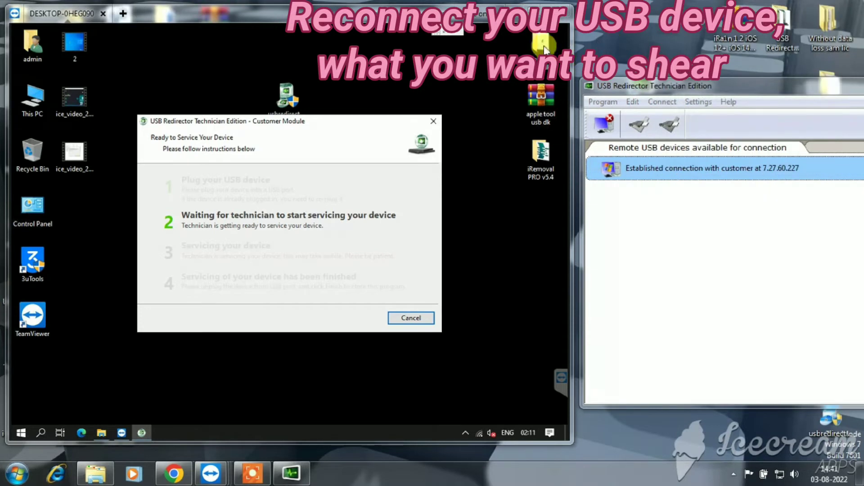
Step: Leave the client a TeamViewer note reading 'reconnect usb'
{"action": "mouse_move", "coordinate": [459, 27]}
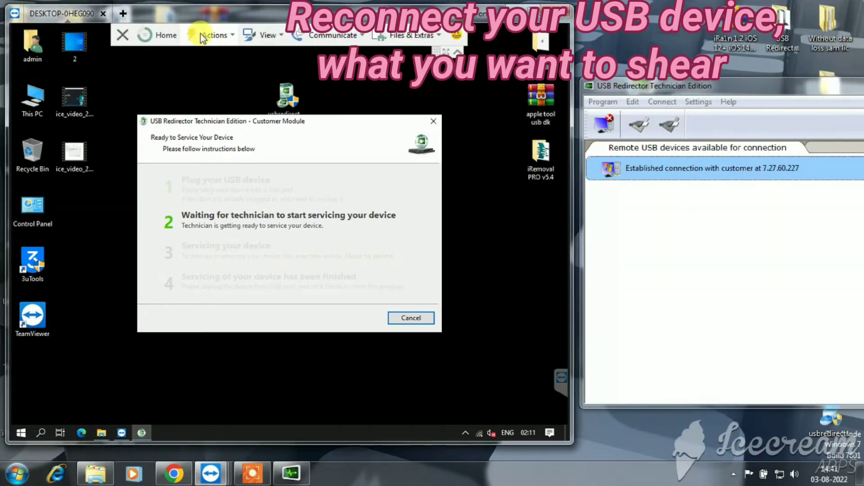
{"action": "left_click", "coordinate": [204, 36]}
{"action": "left_click", "coordinate": [71, 72]}
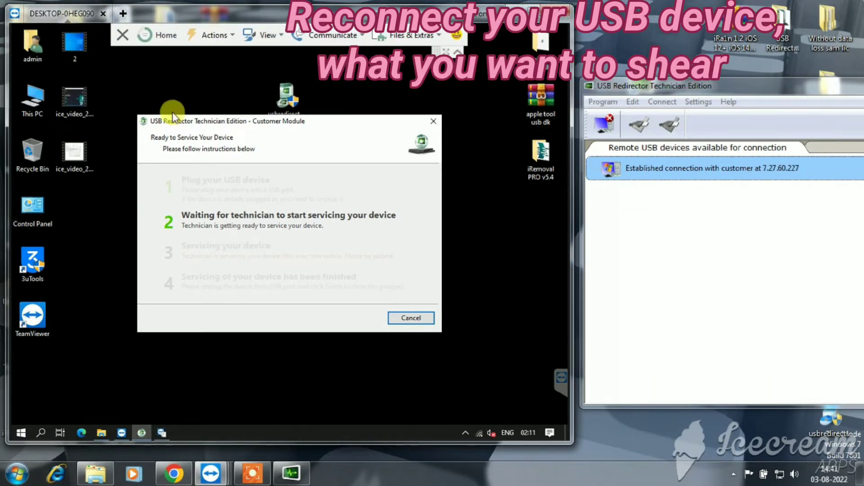
{"action": "left_click", "coordinate": [162, 432]}
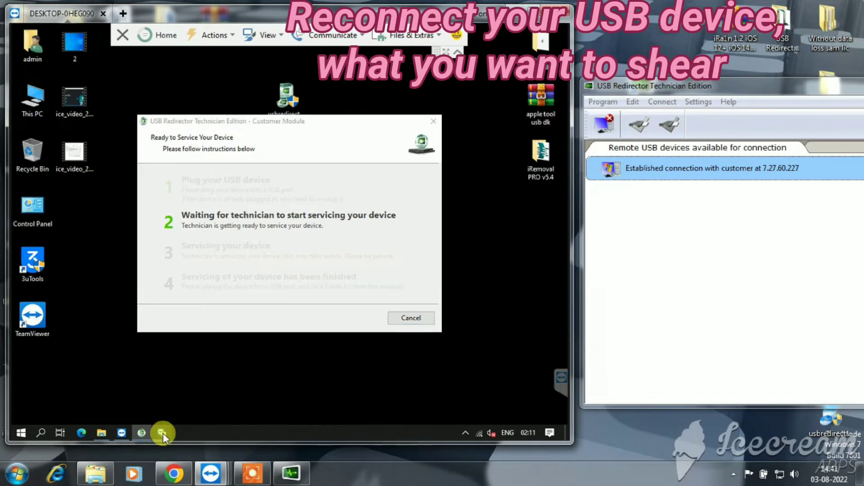
{"action": "type", "text": "re"}
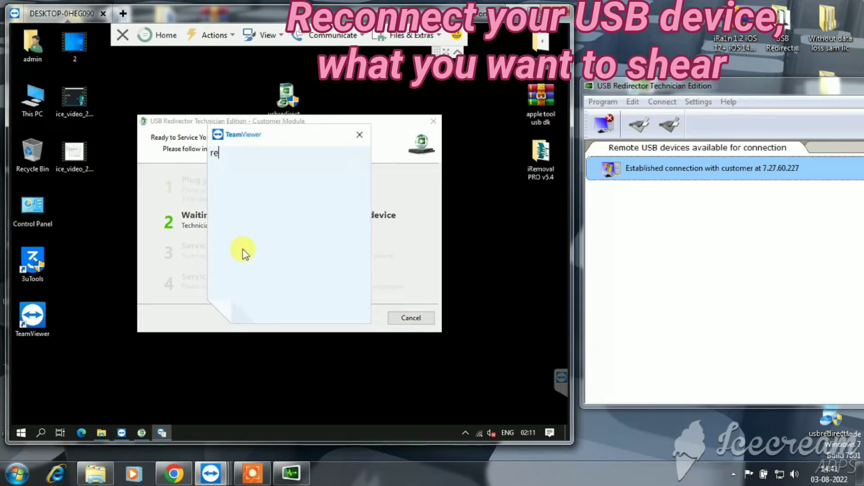
{"action": "type", "text": "connect usb"}
{"action": "left_click_drag", "start_coordinate": [271, 153], "coordinate": [200, 155]}
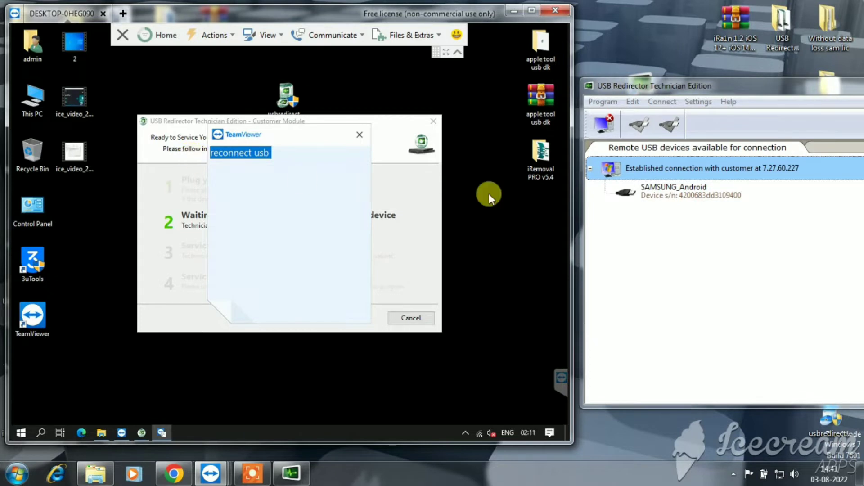
Step: Connect the SAMSUNG_Android device, then view the Galaxy J3 Pro's details in Devices and Printers
{"action": "left_click", "coordinate": [675, 192]}
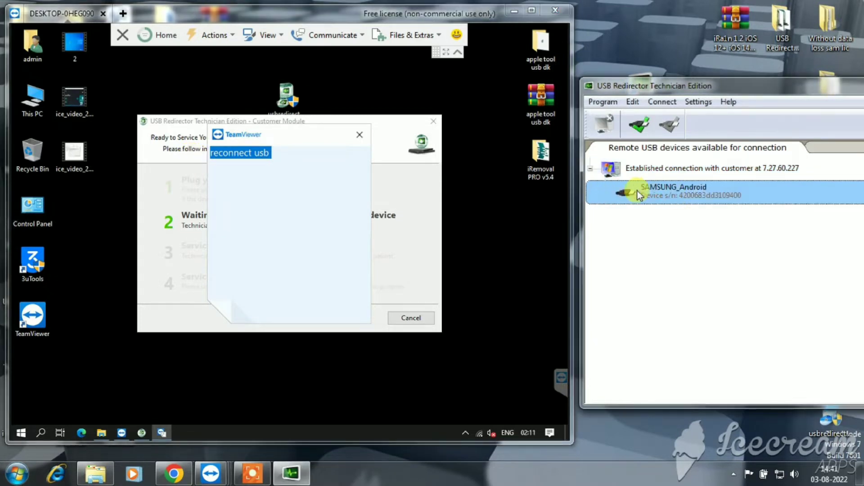
{"action": "left_click", "coordinate": [640, 130]}
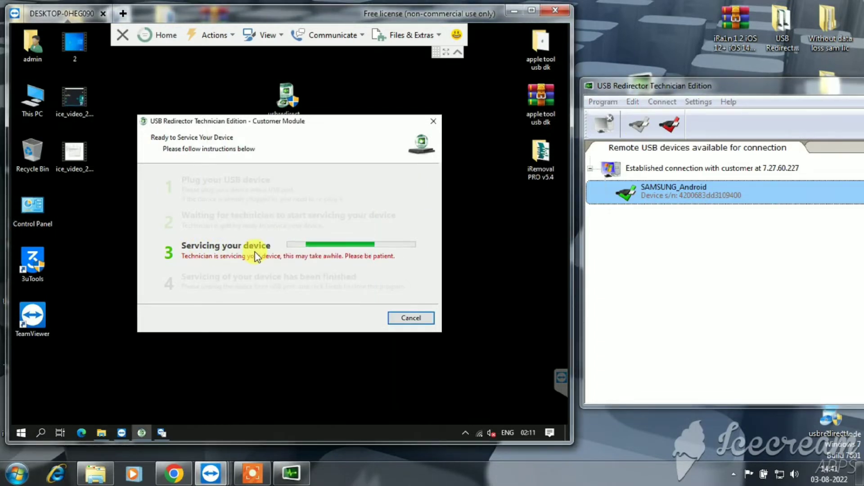
{"action": "left_click", "coordinate": [17, 476]}
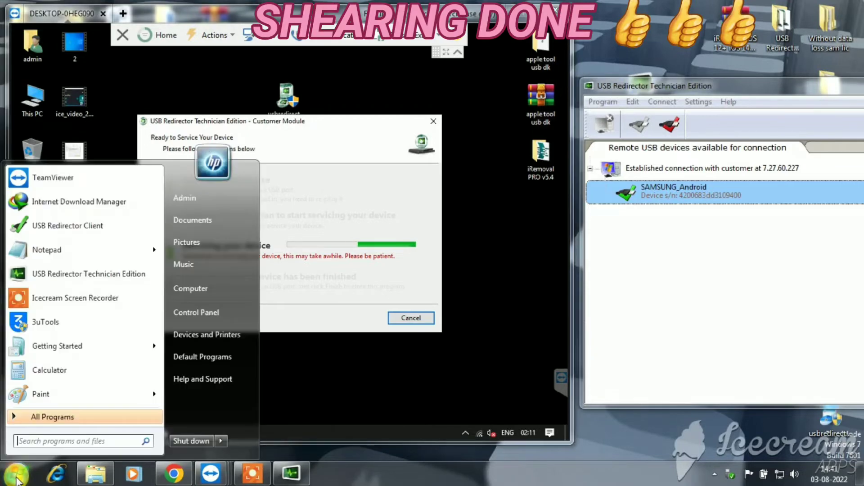
{"action": "left_click", "coordinate": [203, 335]}
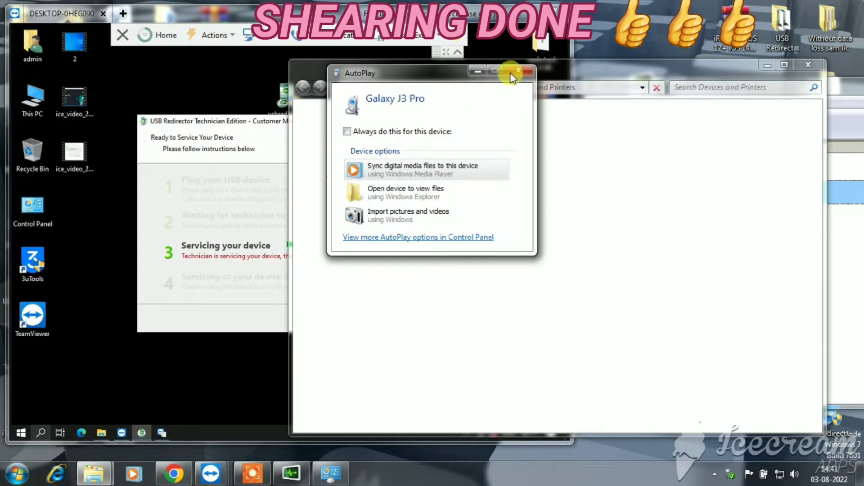
{"action": "left_click", "coordinate": [597, 323]}
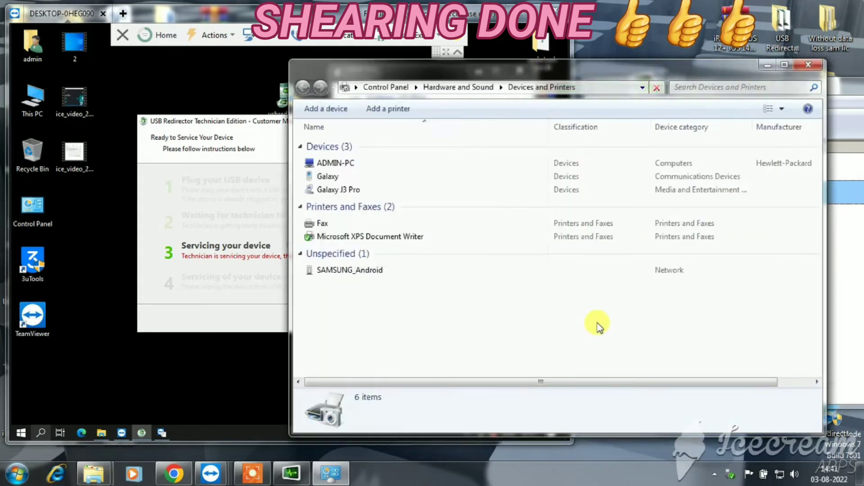
{"action": "left_click", "coordinate": [359, 191]}
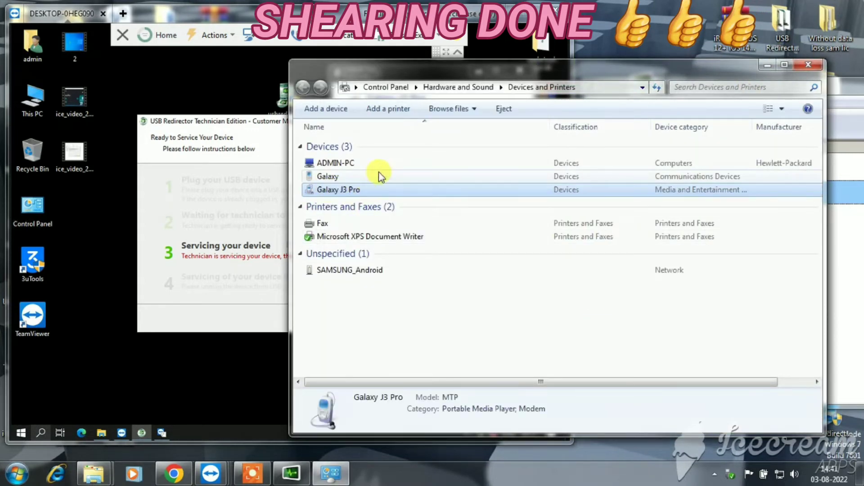
{"action": "left_click", "coordinate": [510, 10]}
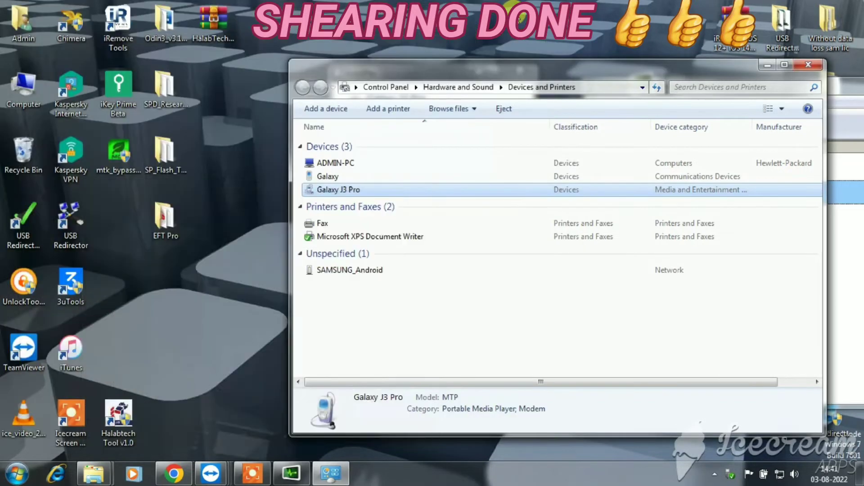
Step: Open Computer and the Galaxy J3 Pro portable device
{"action": "double_click", "coordinate": [22, 83]}
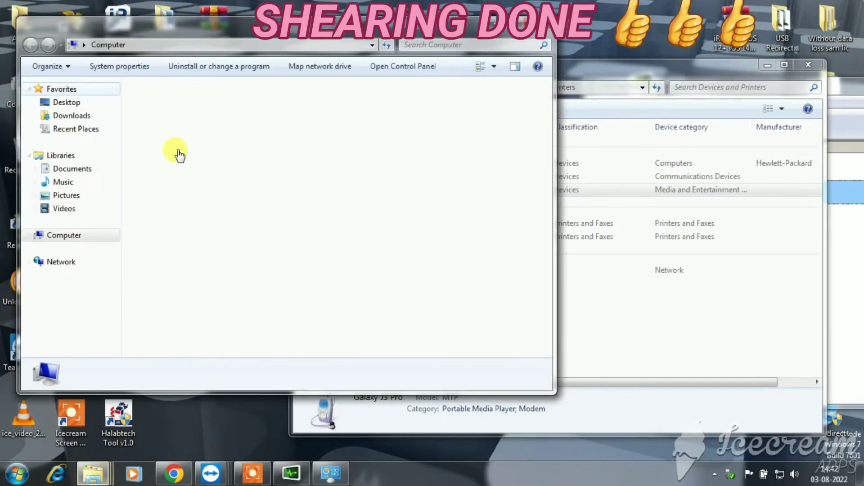
{"action": "double_click", "coordinate": [173, 250]}
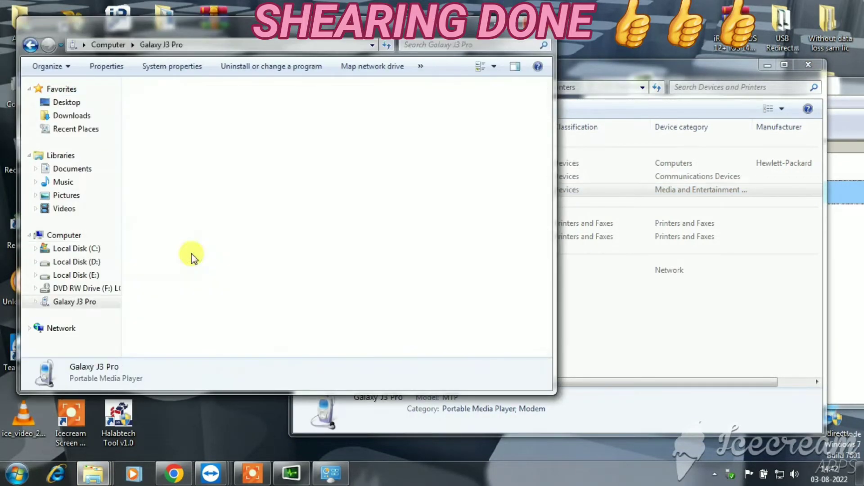
{"action": "left_click", "coordinate": [103, 45]}
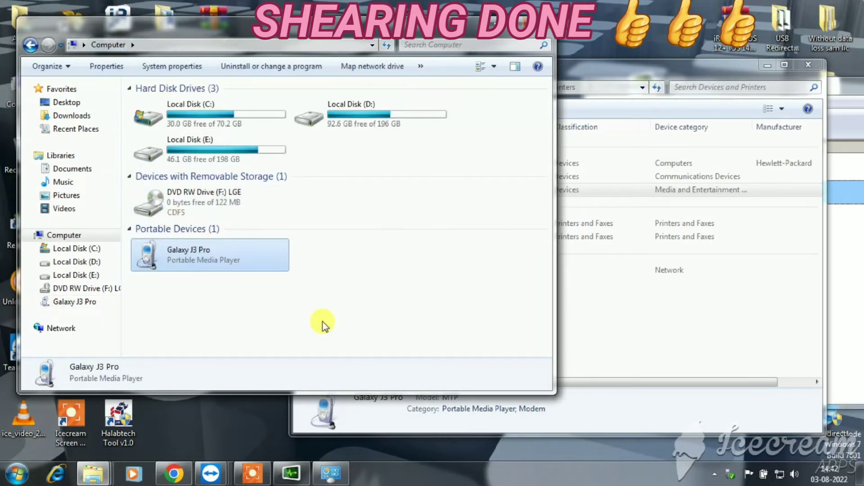
{"action": "double_click", "coordinate": [208, 261]}
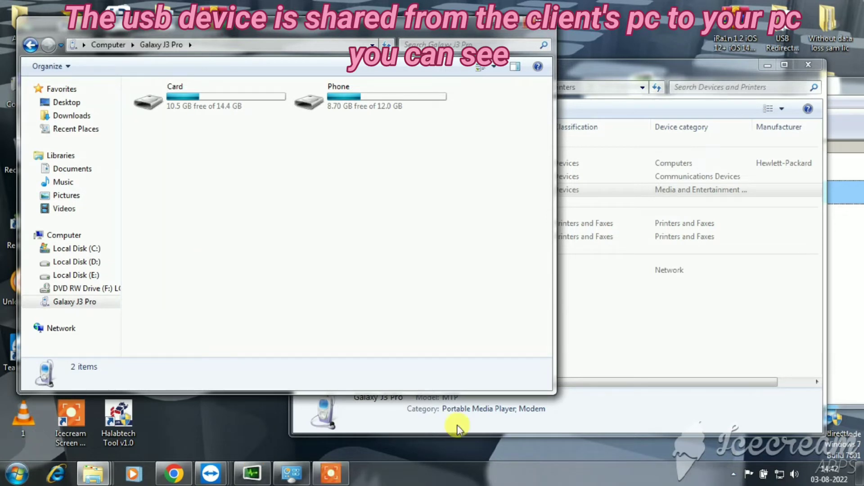
Step: Check the Card storage, open Phone storage (8.70 GB free of 12.0 GB), and refresh the desktop
{"action": "left_click", "coordinate": [187, 107]}
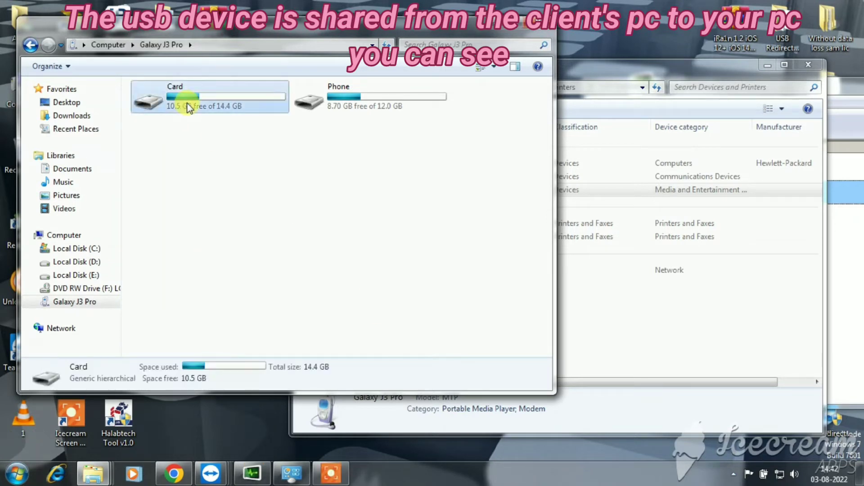
{"action": "double_click", "coordinate": [347, 110]}
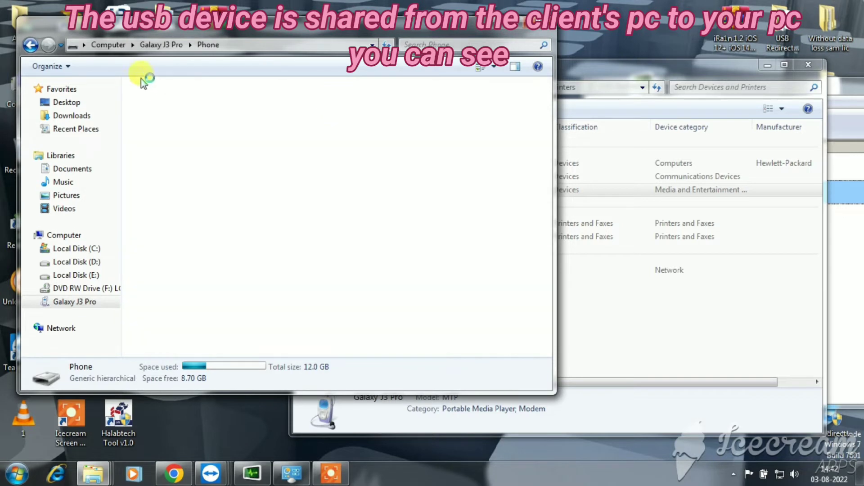
{"action": "left_click", "coordinate": [154, 48]}
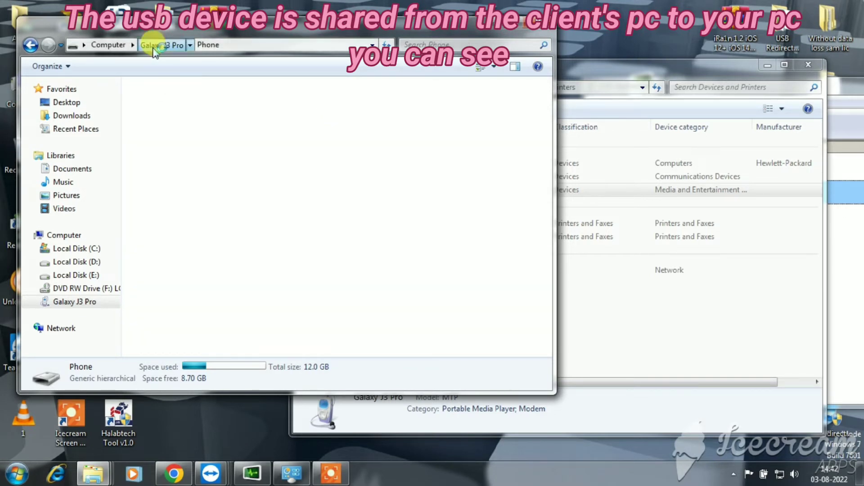
{"action": "right_click", "coordinate": [609, 11]}
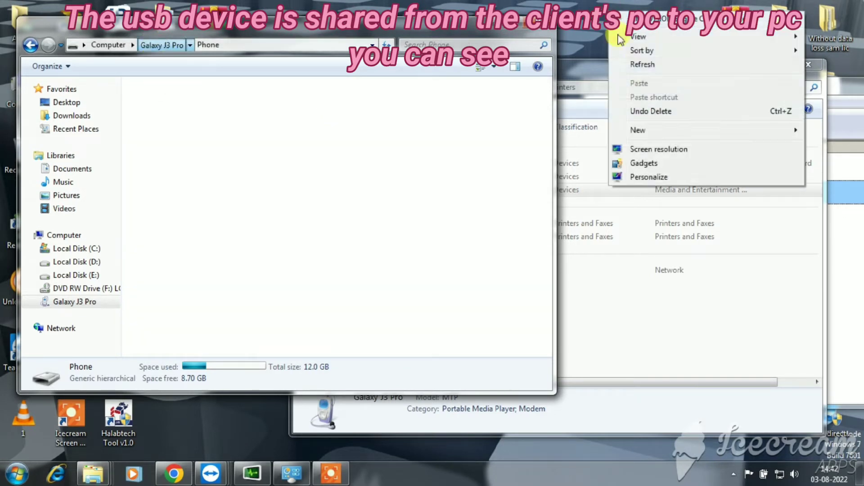
{"action": "left_click", "coordinate": [639, 66]}
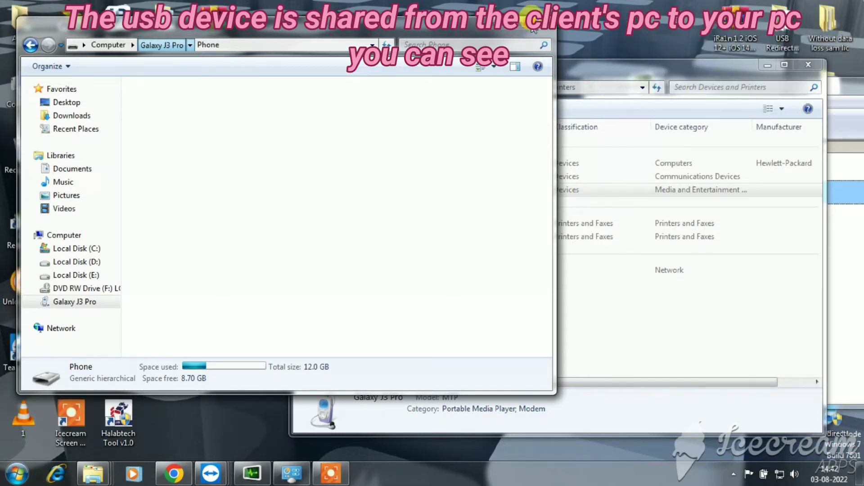
Step: Bring the remote session forward and close the Devices and Printers window
{"action": "mouse_move", "coordinate": [211, 472]}
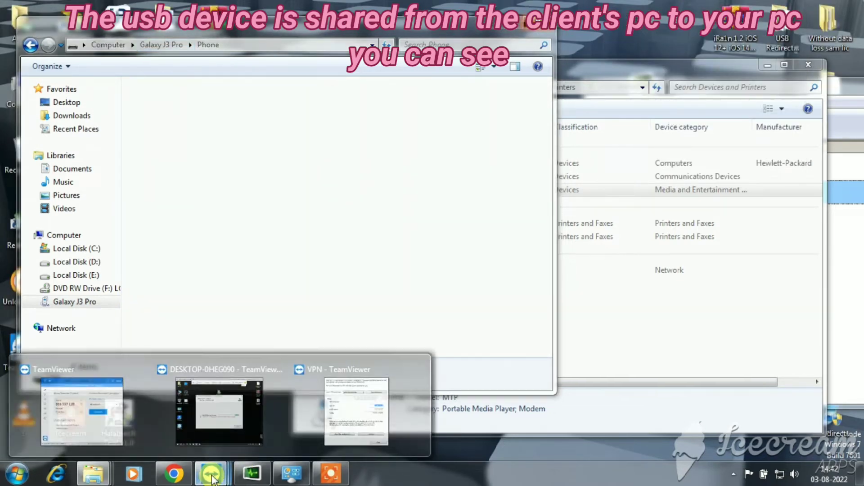
{"action": "left_click", "coordinate": [199, 428]}
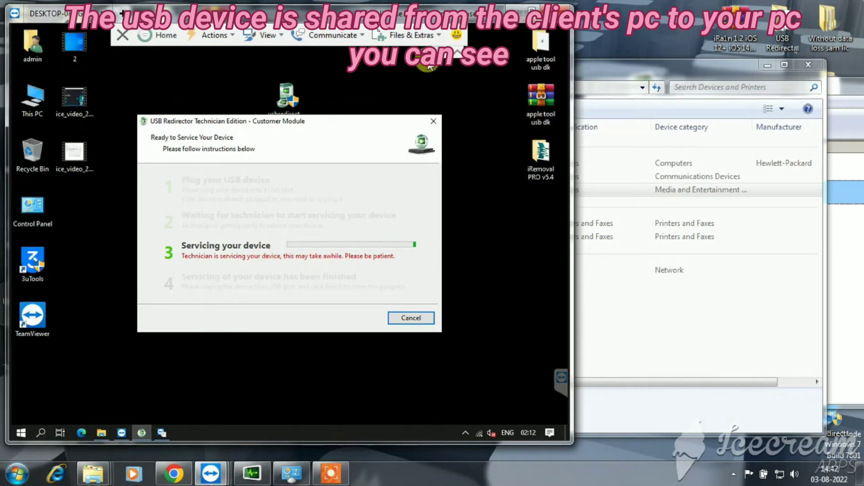
{"action": "left_click", "coordinate": [674, 68]}
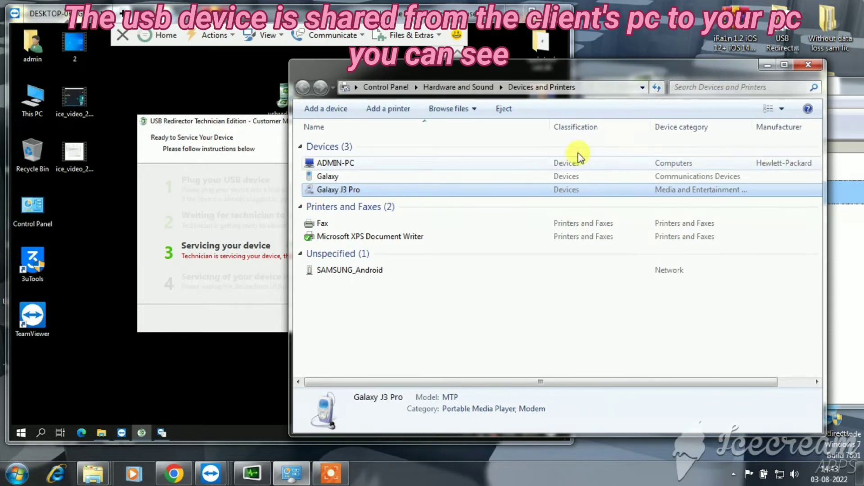
{"action": "left_click", "coordinate": [804, 68]}
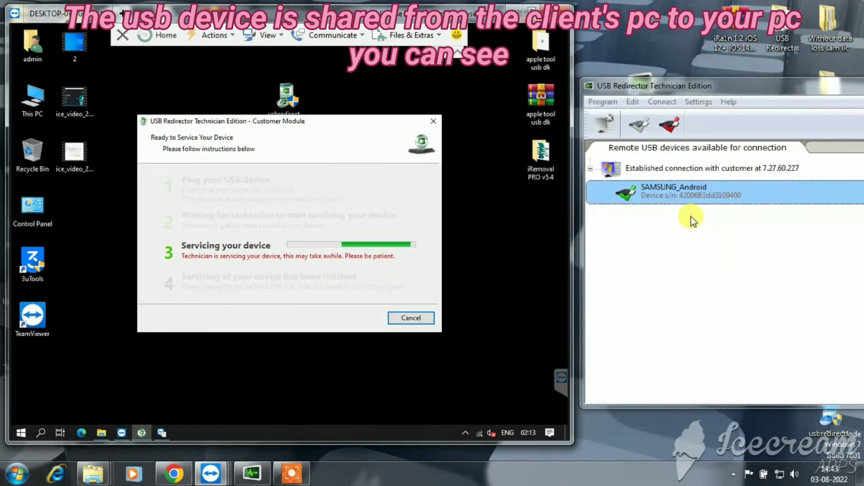
Step: Close the Phone storage Explorer, reopen Computer to view the Galaxy J3 Pro, then close it
{"action": "left_click", "coordinate": [670, 201]}
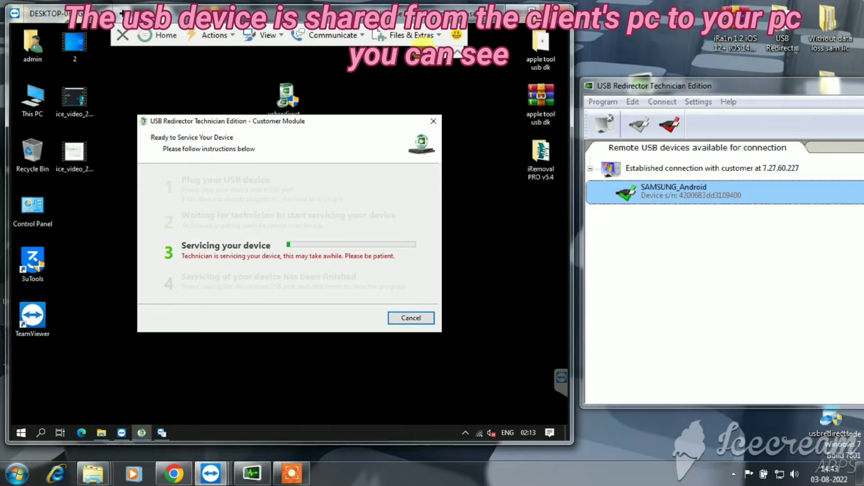
{"action": "left_click_drag", "start_coordinate": [402, 15], "coordinate": [502, 67]}
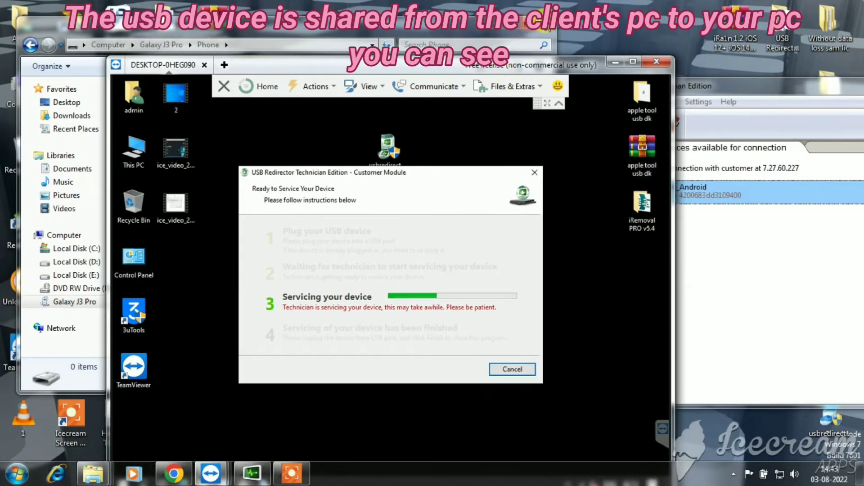
{"action": "left_click", "coordinate": [541, 22]}
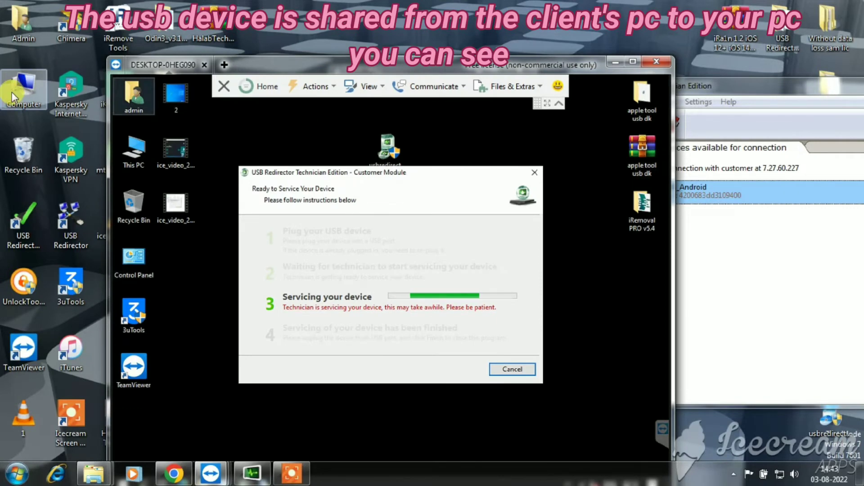
{"action": "double_click", "coordinate": [13, 95]}
{"action": "left_click", "coordinate": [215, 277]}
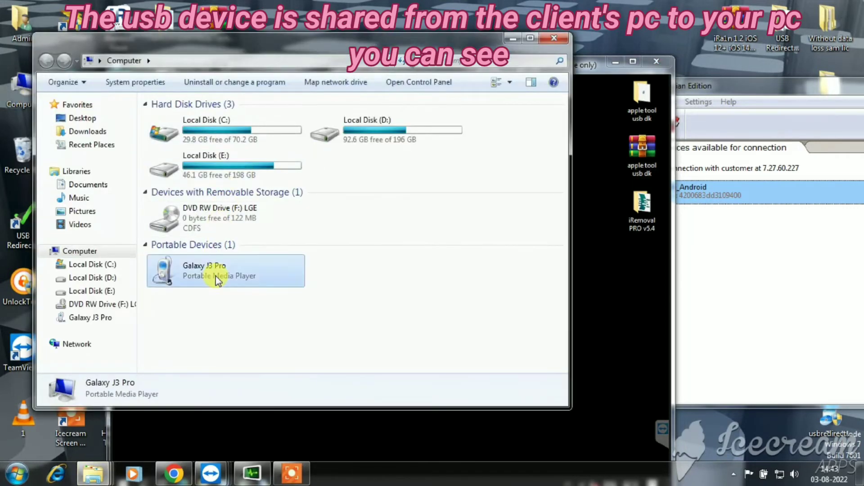
{"action": "double_click", "coordinate": [215, 276]}
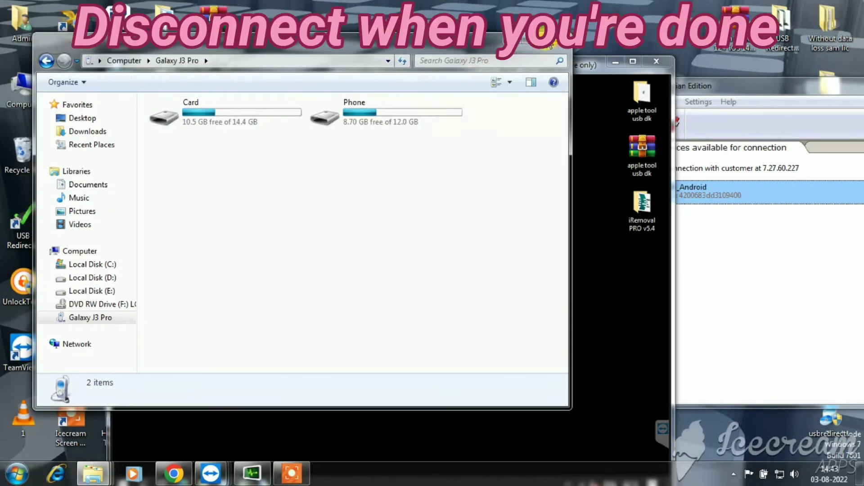
{"action": "left_click", "coordinate": [549, 41]}
Step: Disconnect the shared SAMSUNG_Android phone in USB Redirector
{"action": "left_click_drag", "start_coordinate": [523, 65], "coordinate": [435, 17]}
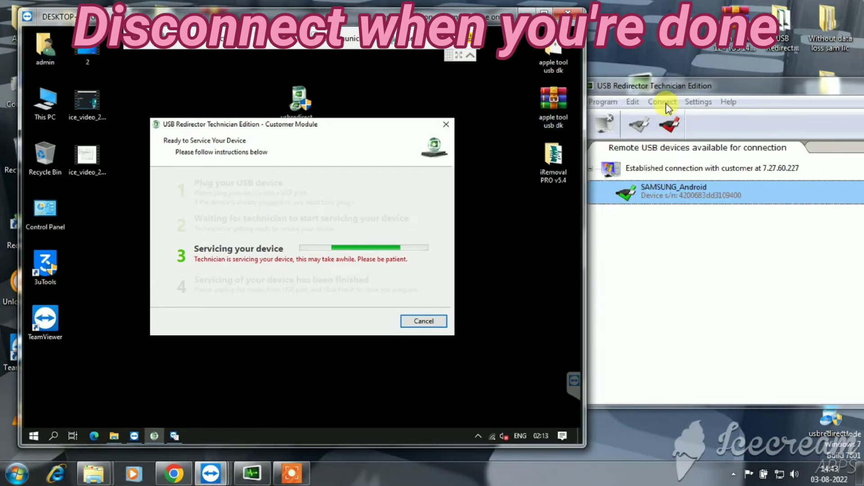
{"action": "left_click", "coordinate": [663, 86]}
{"action": "left_click", "coordinate": [670, 126]}
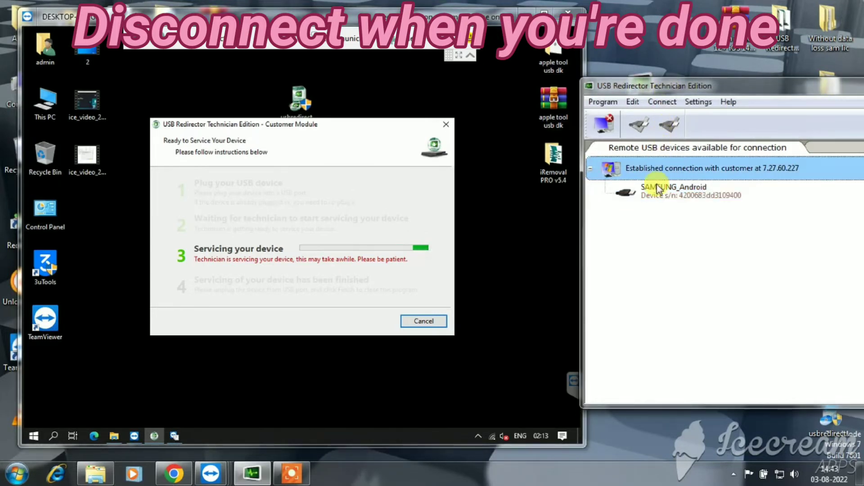
{"action": "left_click", "coordinate": [655, 198]}
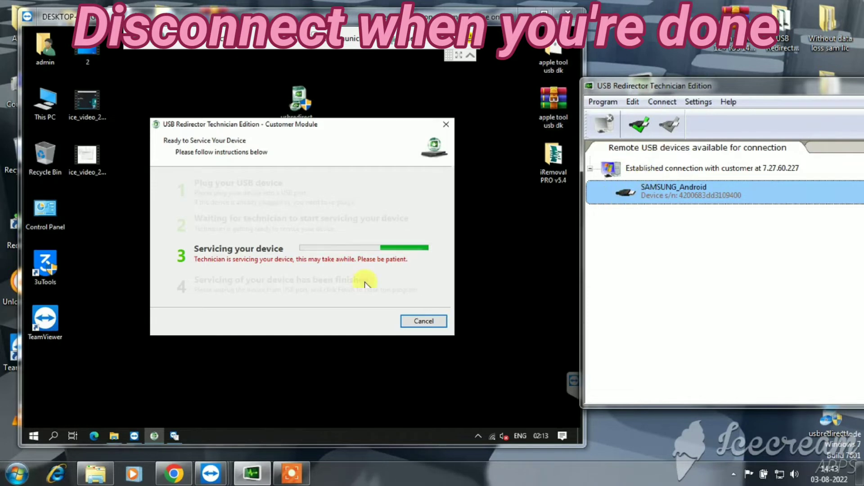
Step: Close USB Redirector Technician Edition and relaunch it from its desktop shortcut
{"action": "left_click", "coordinate": [270, 252]}
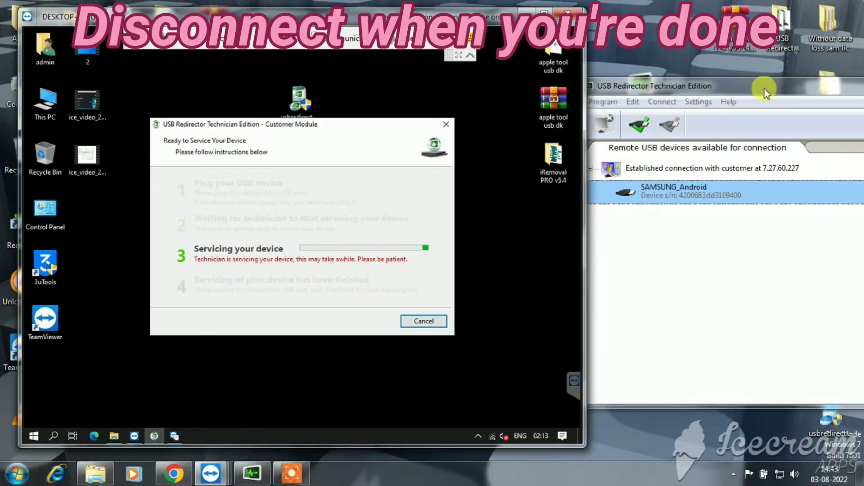
{"action": "left_click_drag", "start_coordinate": [752, 91], "coordinate": [595, 58]}
{"action": "left_click", "coordinate": [857, 51]}
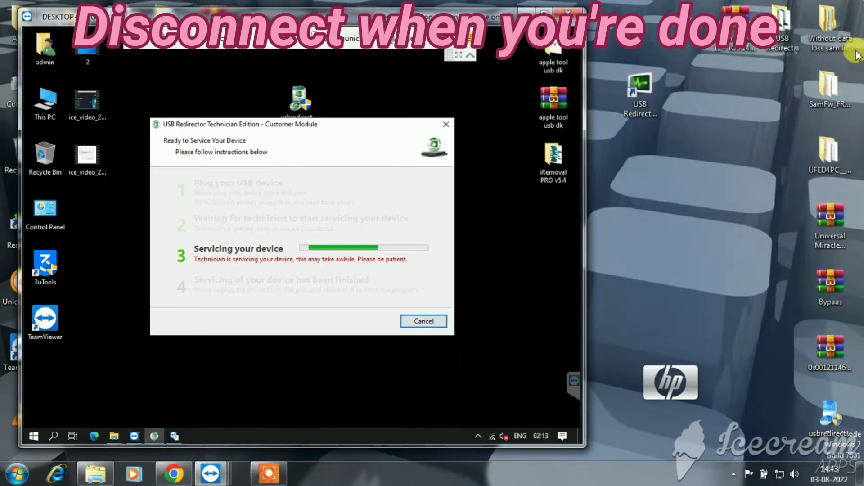
{"action": "left_click_drag", "start_coordinate": [302, 15], "coordinate": [442, 14]}
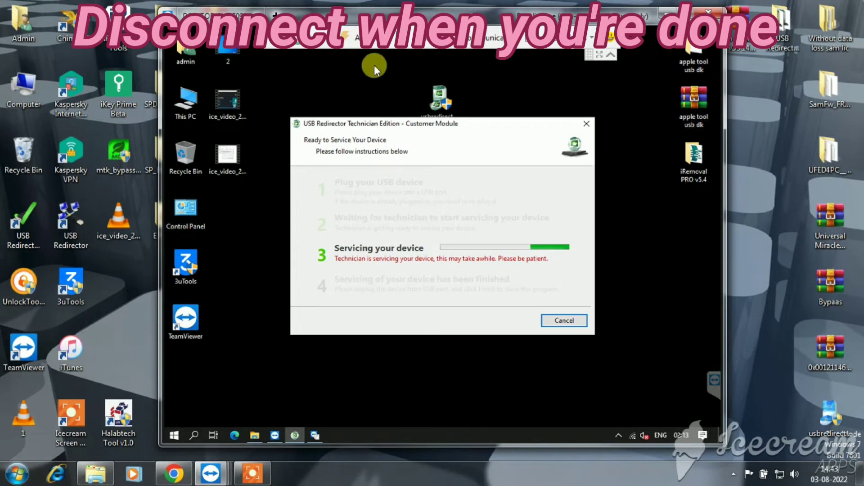
{"action": "left_click_drag", "start_coordinate": [394, 13], "coordinate": [277, 69]}
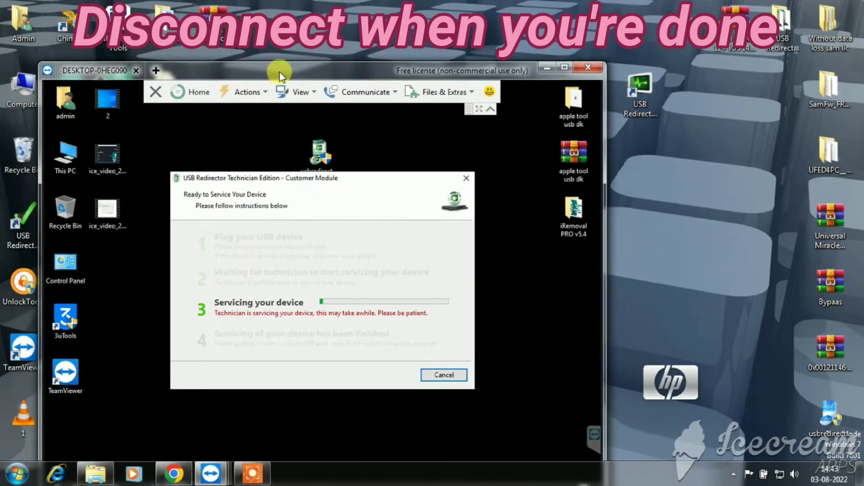
{"action": "left_click", "coordinate": [639, 99]}
{"action": "double_click", "coordinate": [638, 99]}
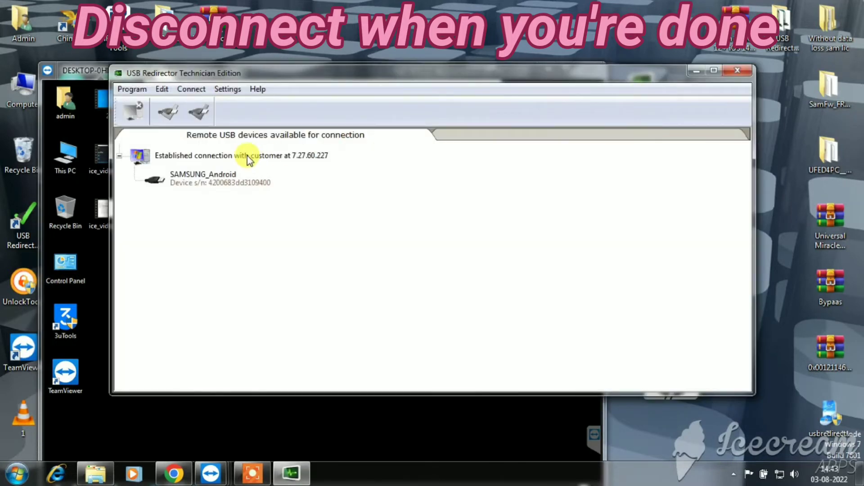
Step: Select SAMSUNG_Android and view the program's About information, then close it
{"action": "left_click", "coordinate": [212, 176]}
{"action": "left_click", "coordinate": [125, 92]}
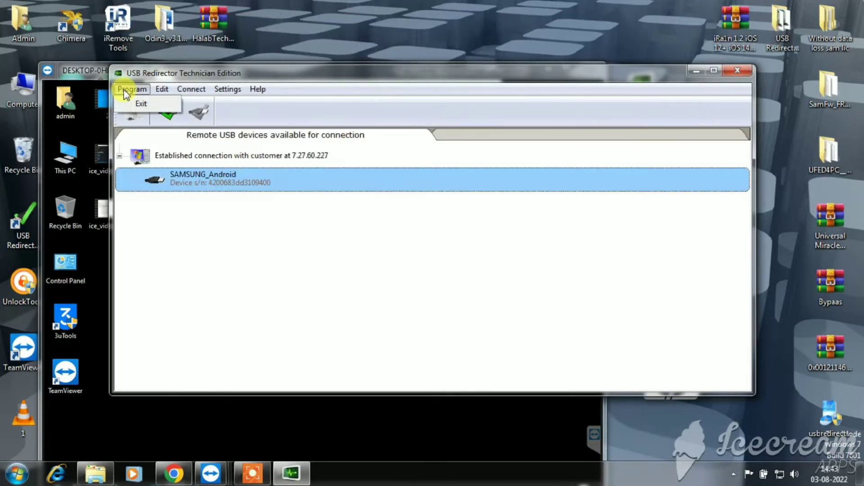
{"action": "mouse_move", "coordinate": [164, 91]}
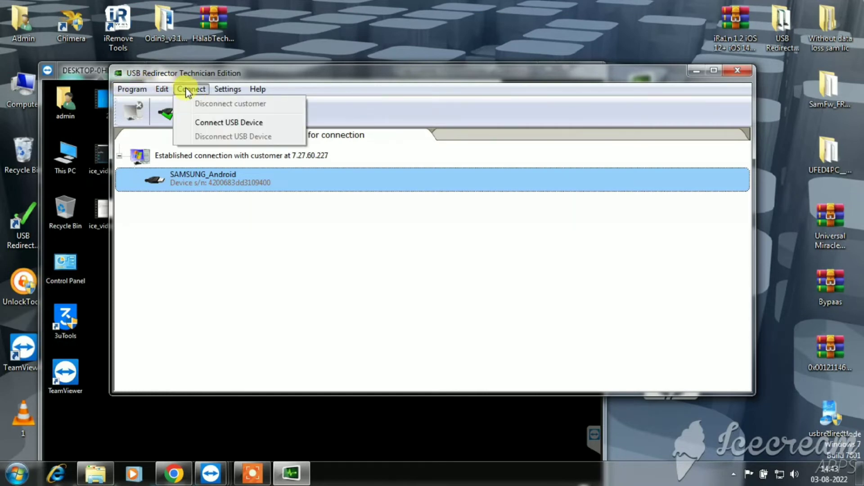
{"action": "mouse_move", "coordinate": [260, 88]}
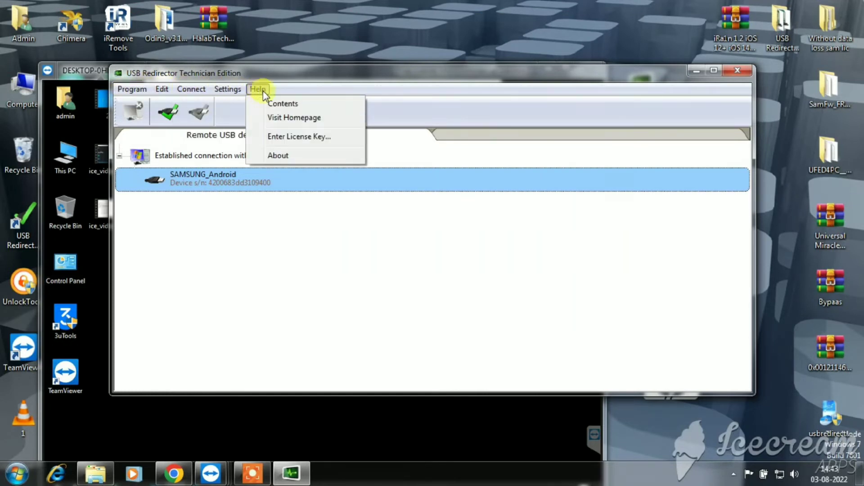
{"action": "left_click", "coordinate": [275, 156]}
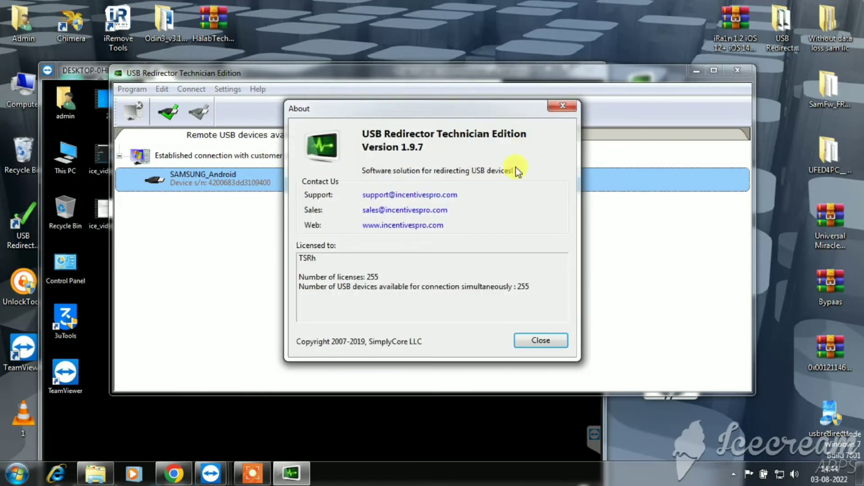
{"action": "left_click", "coordinate": [557, 106]}
Step: Review the SAMSUNG_Android device properties, dismiss the Program menu, and close the window
{"action": "left_click", "coordinate": [164, 90]}
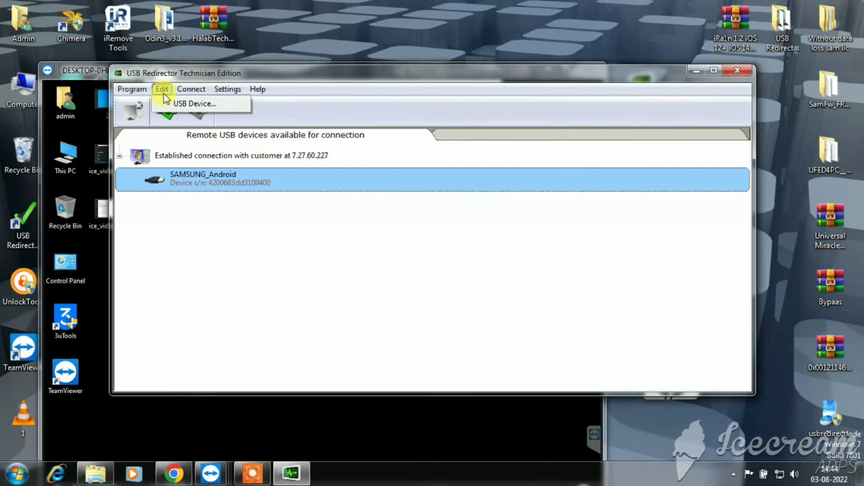
{"action": "left_click", "coordinate": [202, 104]}
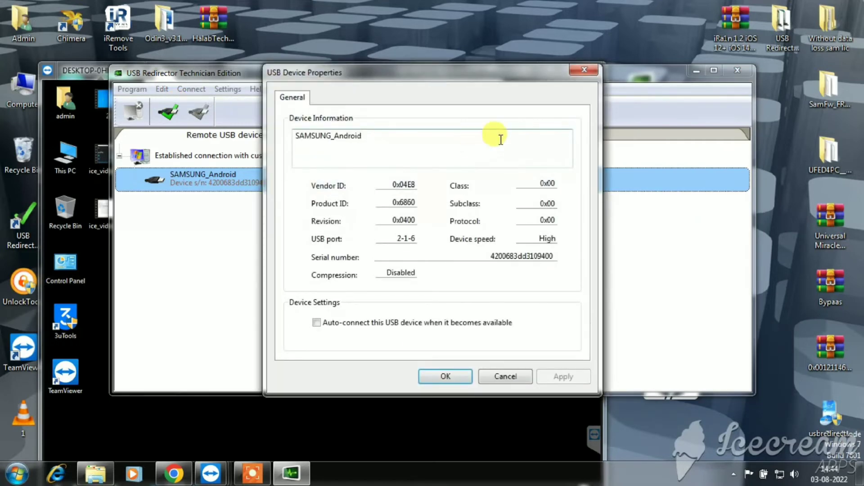
{"action": "left_click", "coordinate": [580, 72]}
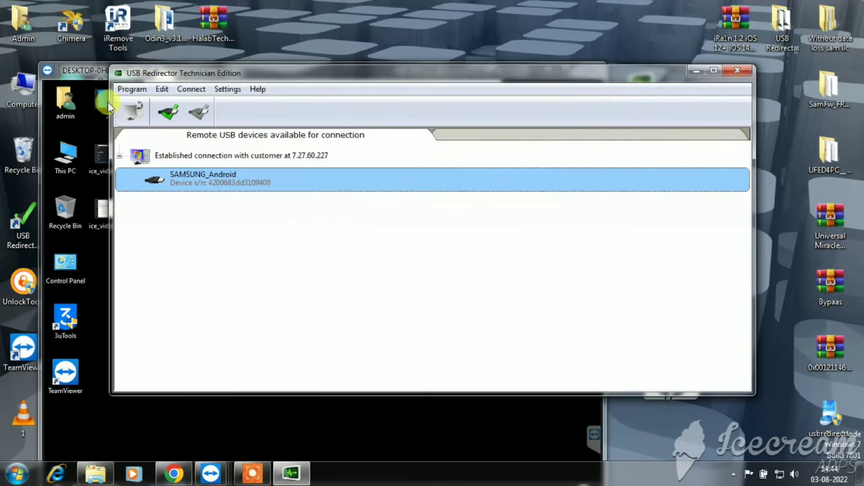
{"action": "left_click", "coordinate": [128, 90]}
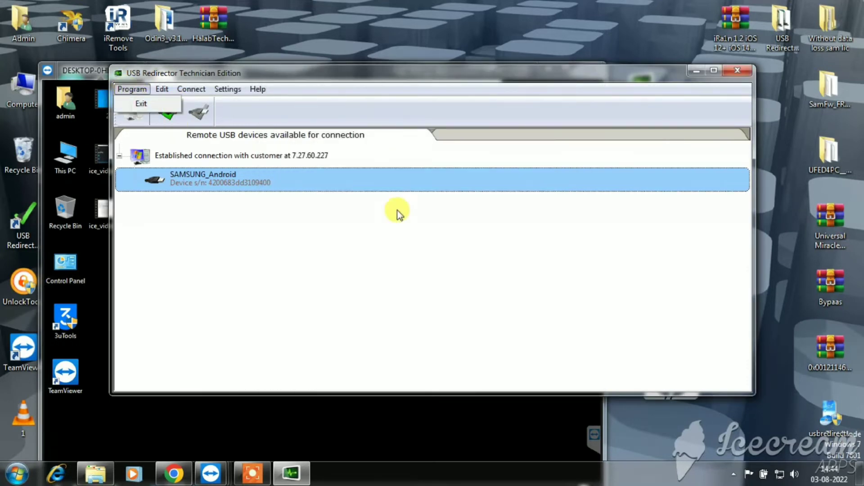
{"action": "left_click", "coordinate": [393, 240]}
{"action": "left_click", "coordinate": [749, 70]}
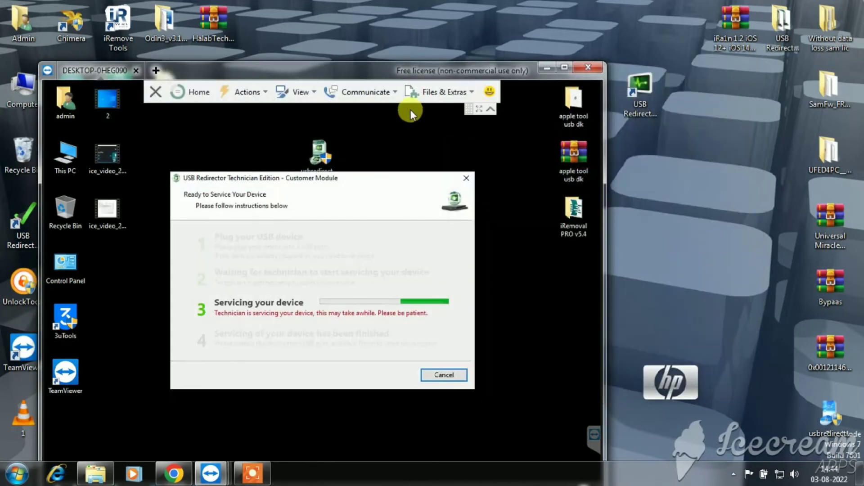
Step: Cancel the Customer Module's servicing with Yes, close the reconnect usb note, and open This PC
{"action": "left_click_drag", "start_coordinate": [428, 70], "coordinate": [423, 27]}
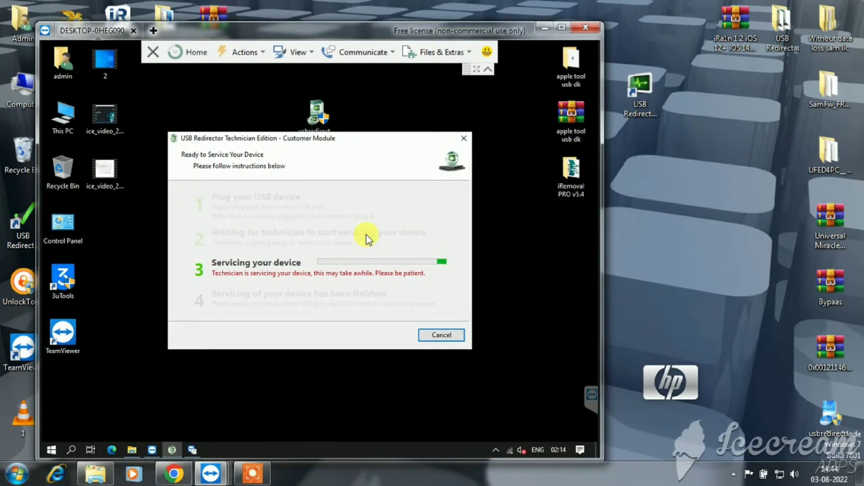
{"action": "left_click", "coordinate": [463, 141]}
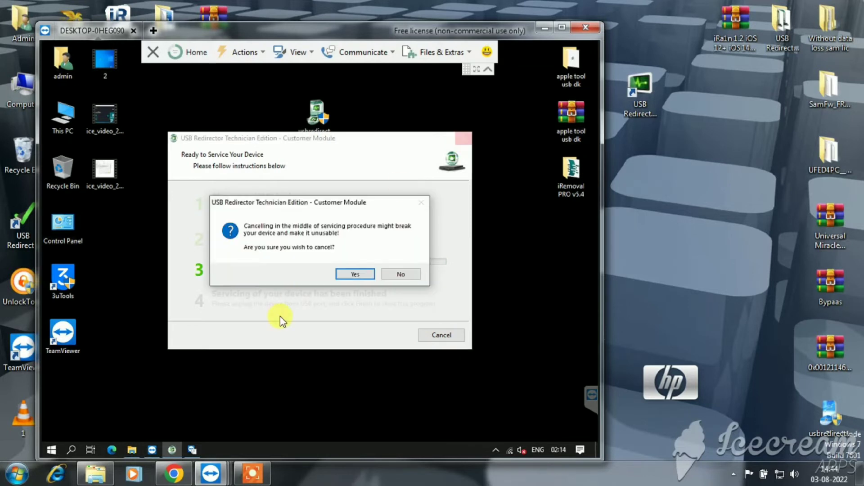
{"action": "left_click", "coordinate": [354, 274]}
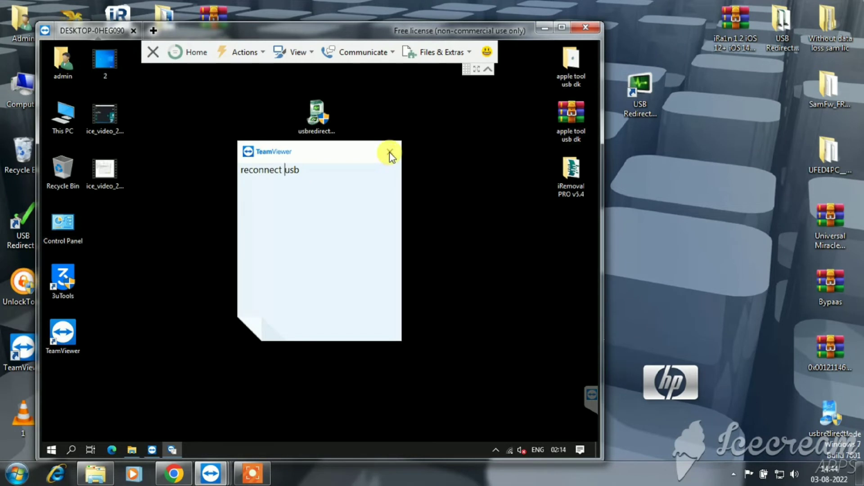
{"action": "left_click", "coordinate": [390, 152]}
{"action": "left_click", "coordinate": [486, 70]}
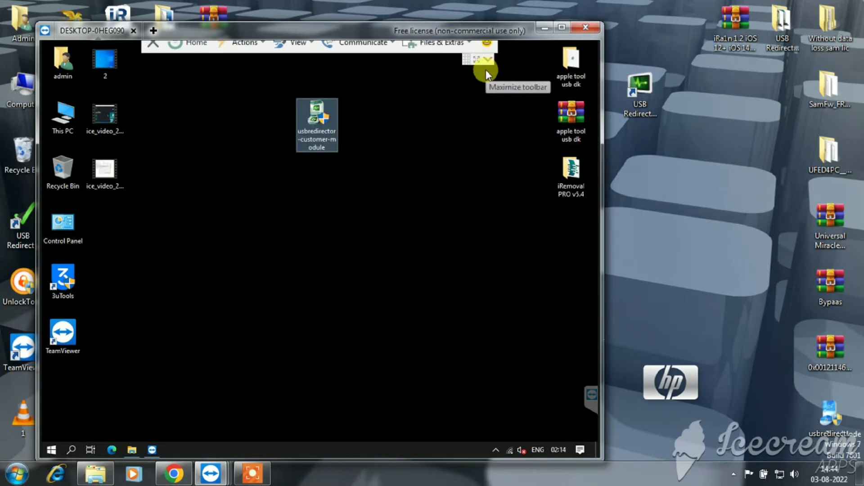
{"action": "double_click", "coordinate": [62, 111]}
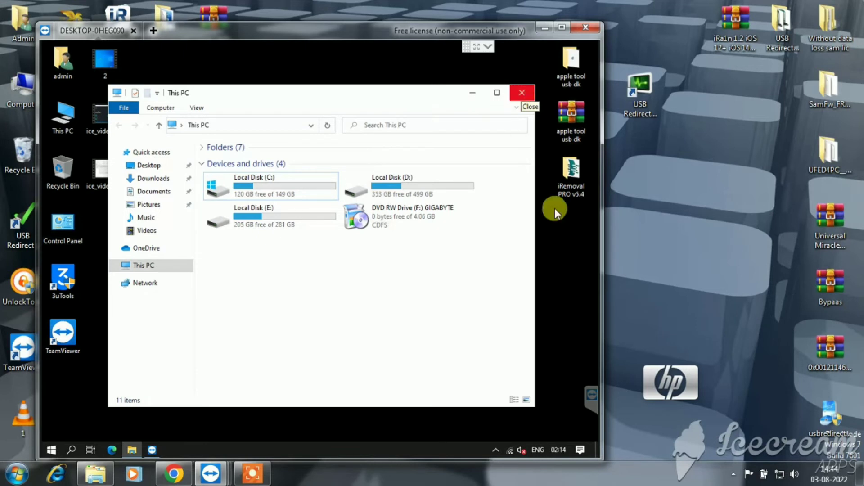
Step: Select the Galaxy J3 Pro listed under Devices and drives on the client's This PC
{"action": "left_click", "coordinate": [563, 244]}
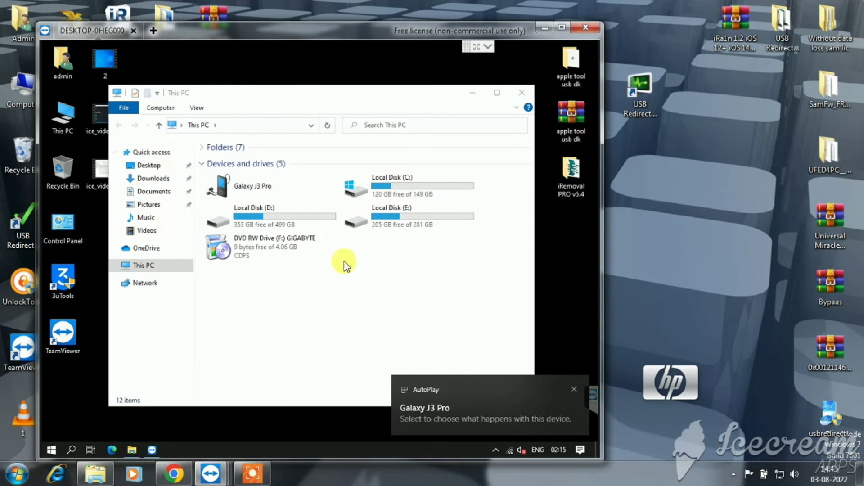
{"action": "left_click", "coordinate": [258, 187]}
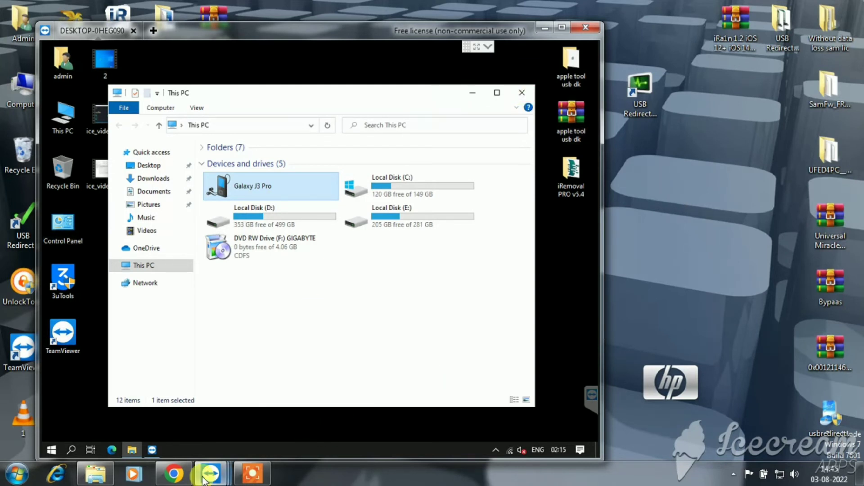
Step: Review the TeamViewer VPN connection's IP details and close the VPN window
{"action": "mouse_move", "coordinate": [208, 477]}
{"action": "left_click", "coordinate": [342, 399]}
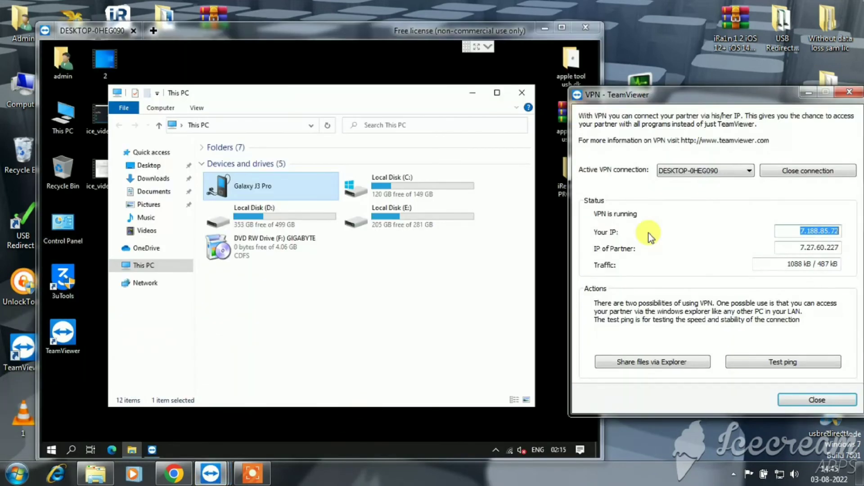
{"action": "left_click", "coordinate": [799, 227]}
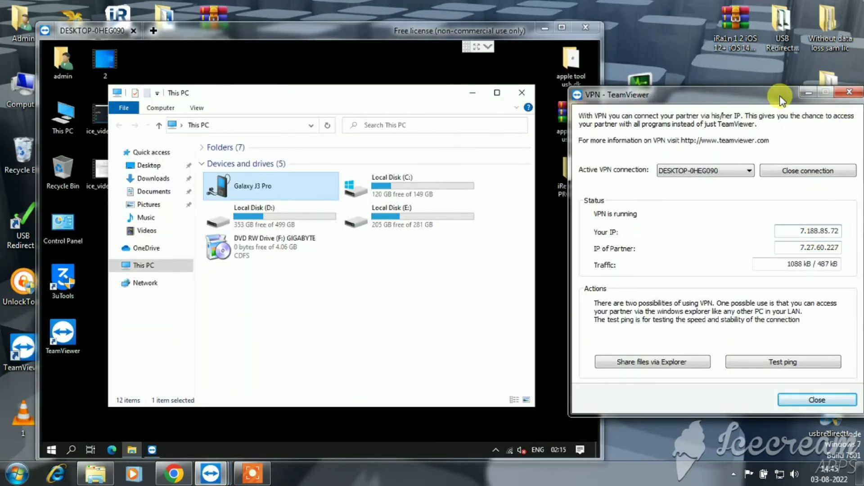
{"action": "left_click_drag", "start_coordinate": [779, 94], "coordinate": [765, 91]}
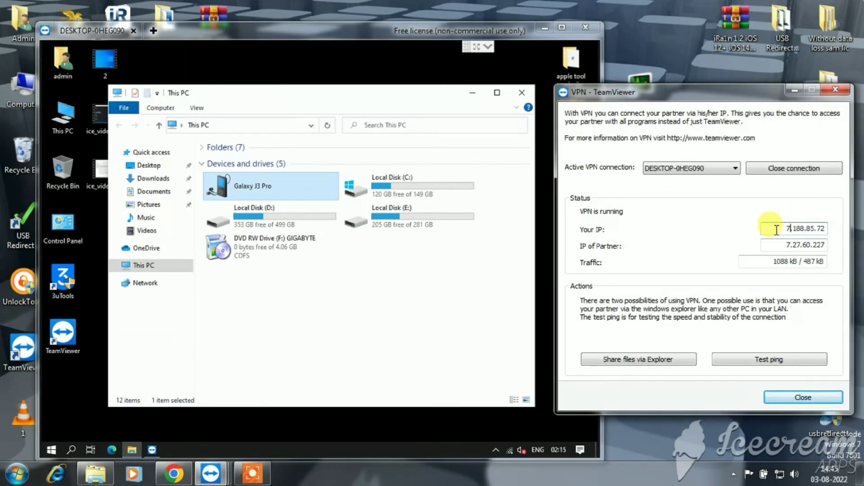
{"action": "left_click", "coordinate": [792, 169]}
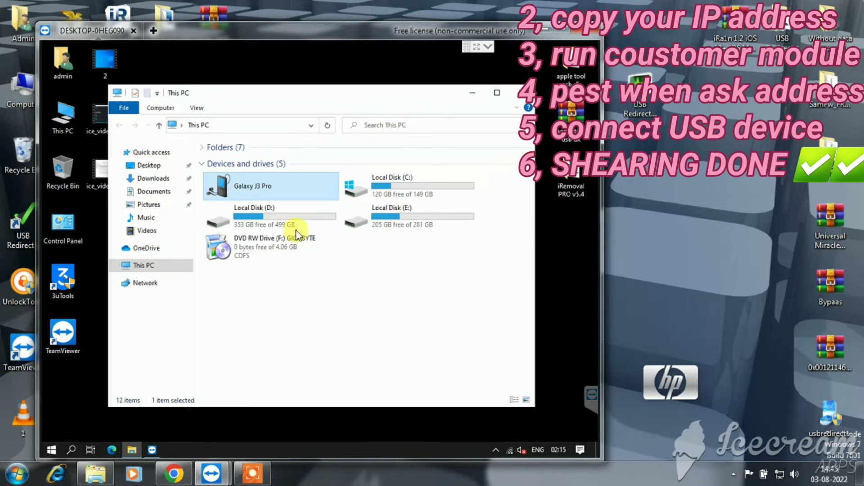
Step: Close the remote This PC and launch the technician program from the local USB Redirector folder
{"action": "left_click", "coordinate": [522, 93]}
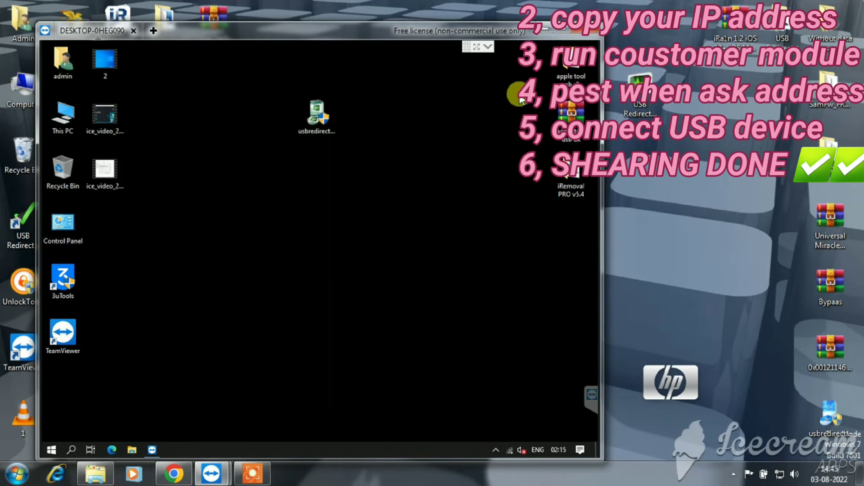
{"action": "left_click", "coordinate": [316, 122]}
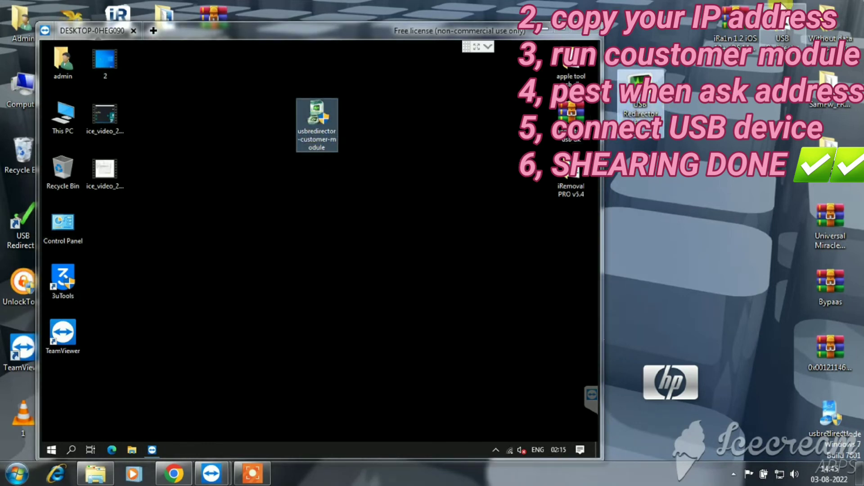
{"action": "double_click", "coordinate": [787, 22]}
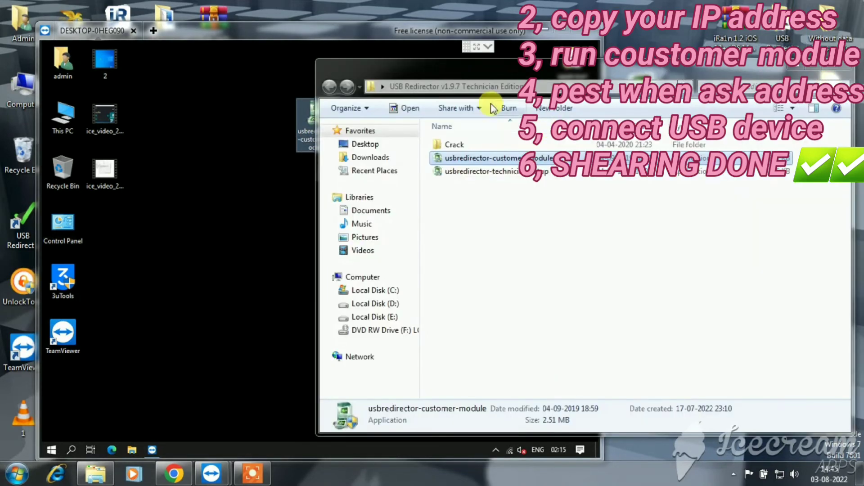
{"action": "left_click_drag", "start_coordinate": [484, 69], "coordinate": [608, 48]}
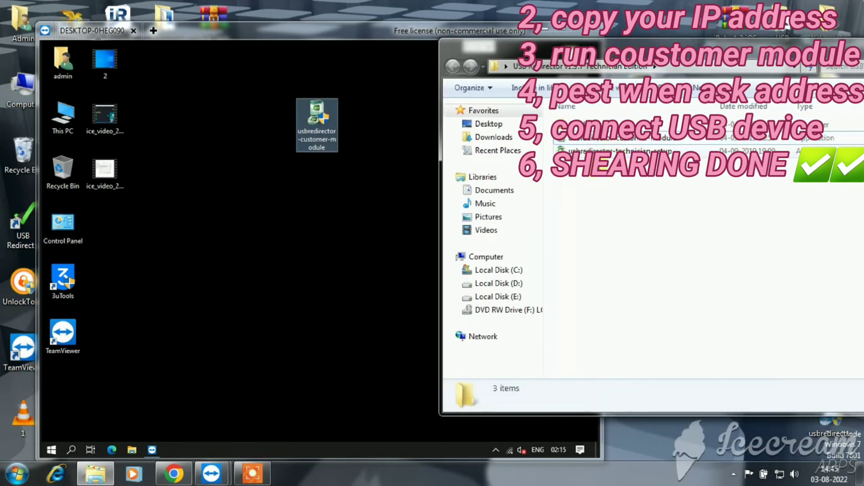
{"action": "left_click_drag", "start_coordinate": [593, 179], "coordinate": [613, 200]}
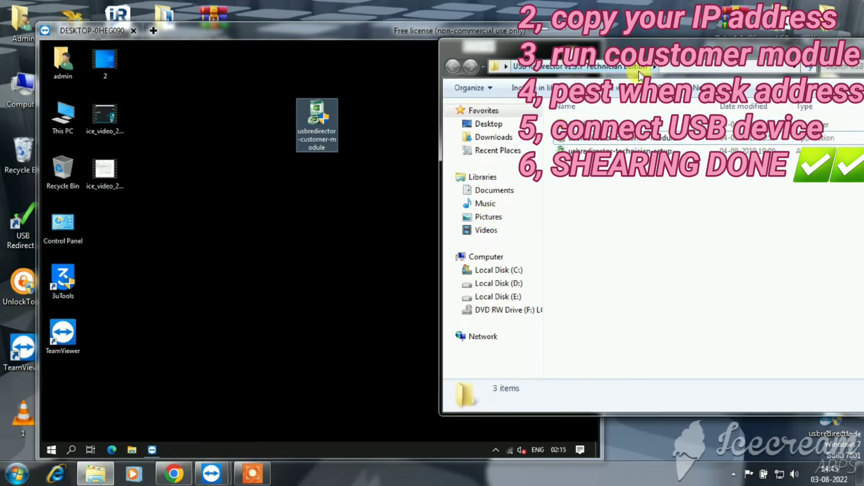
{"action": "left_click_drag", "start_coordinate": [639, 49], "coordinate": [666, 51]}
{"action": "double_click", "coordinate": [640, 90]}
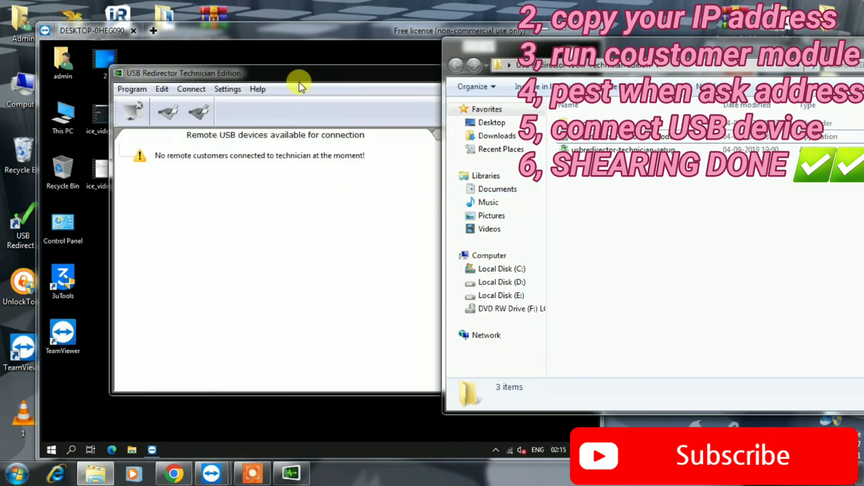
Step: Run usbredirector-customer-module on the remote PC and approve the UAC prompt
{"action": "left_click_drag", "start_coordinate": [299, 82], "coordinate": [544, 179]}
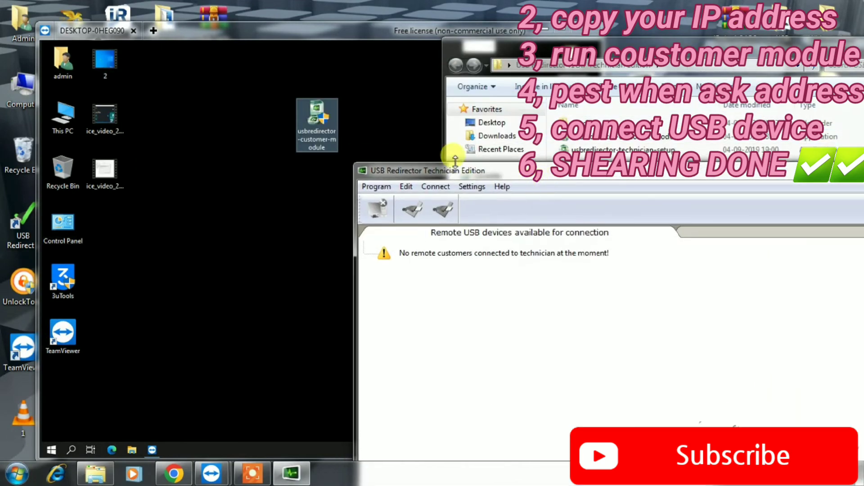
{"action": "double_click", "coordinate": [315, 128]}
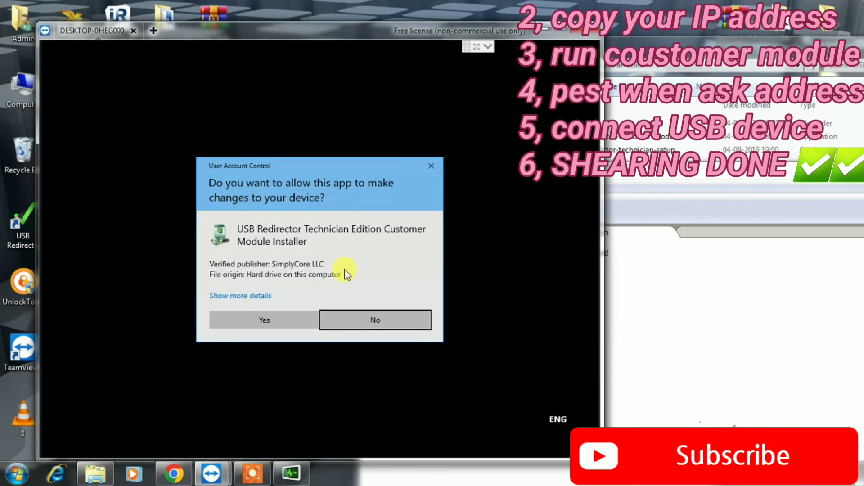
{"action": "left_click", "coordinate": [304, 319]}
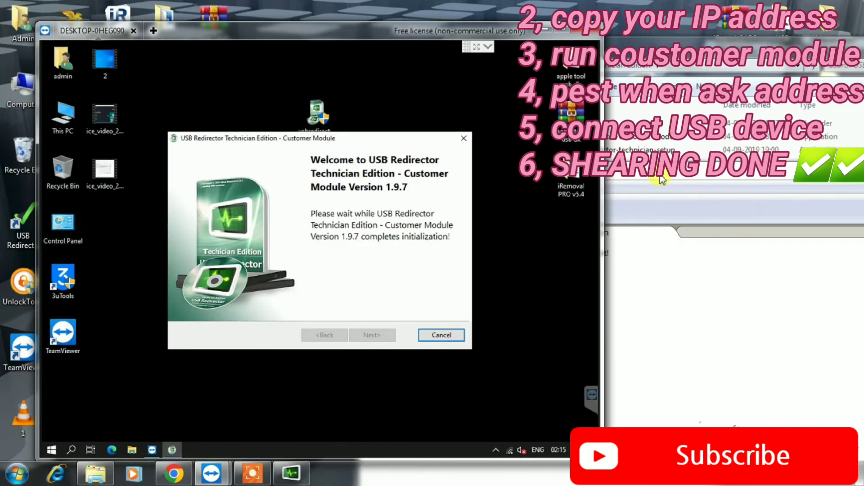